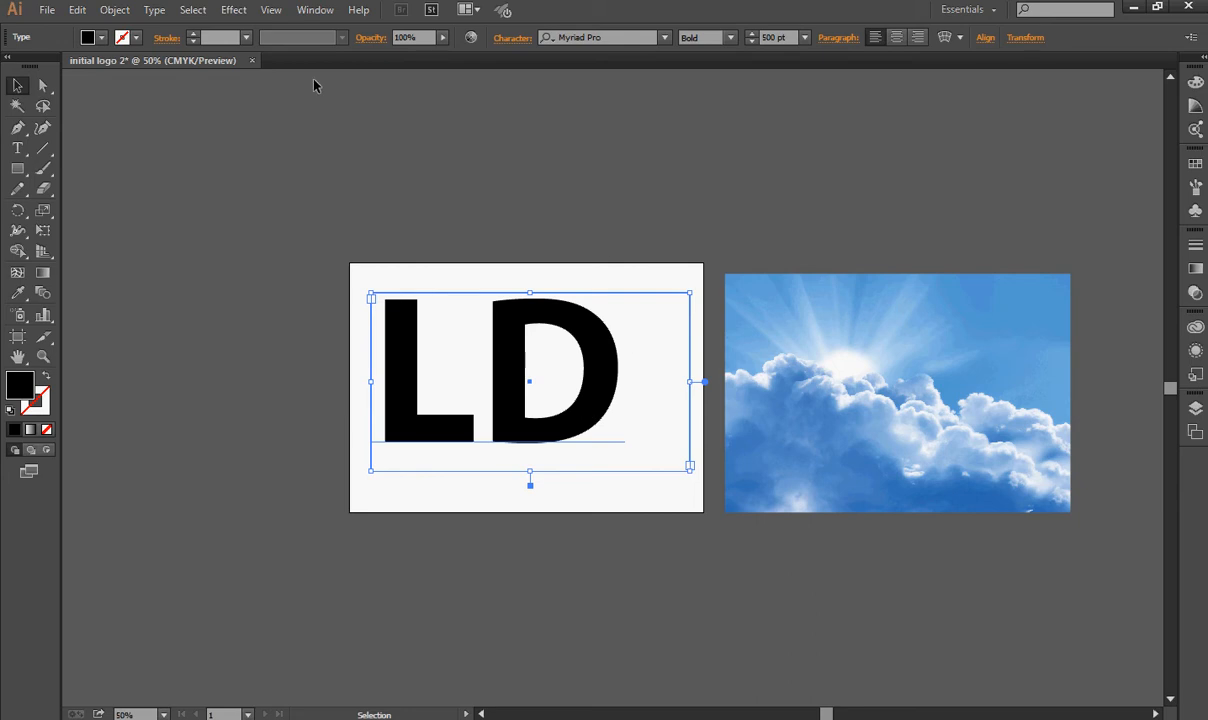
Convert the LD text on the artboard to outlines.
click(157, 14)
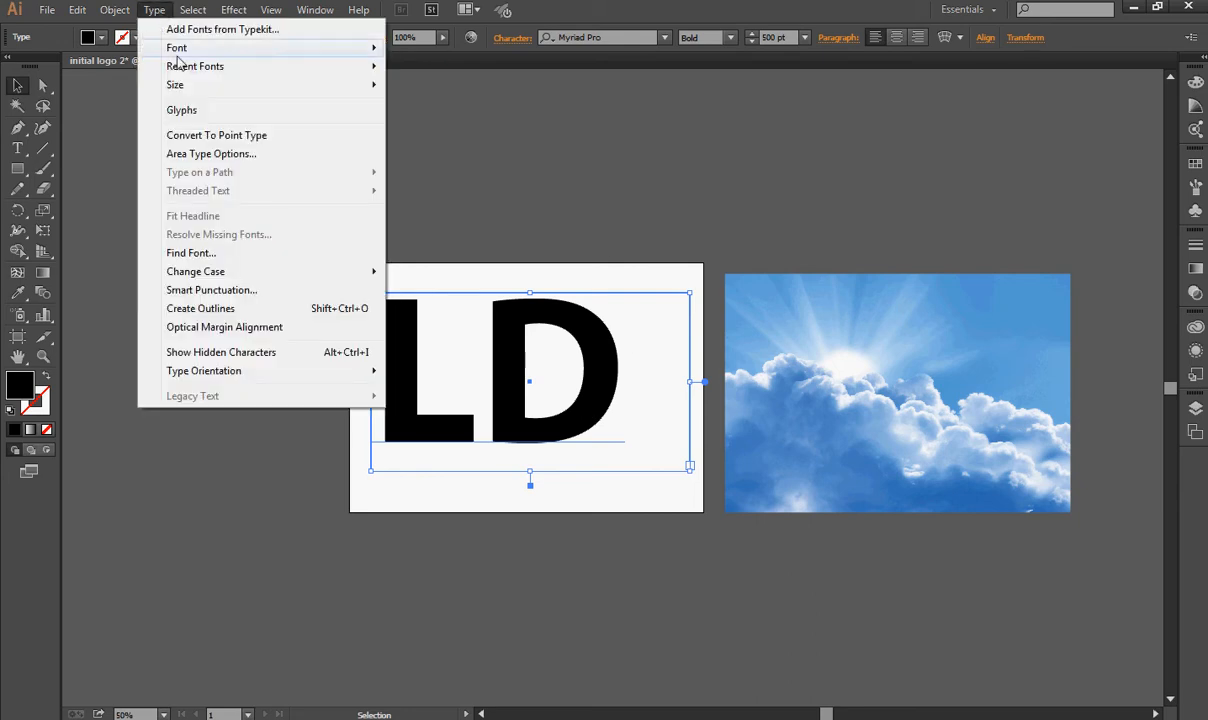
click(229, 313)
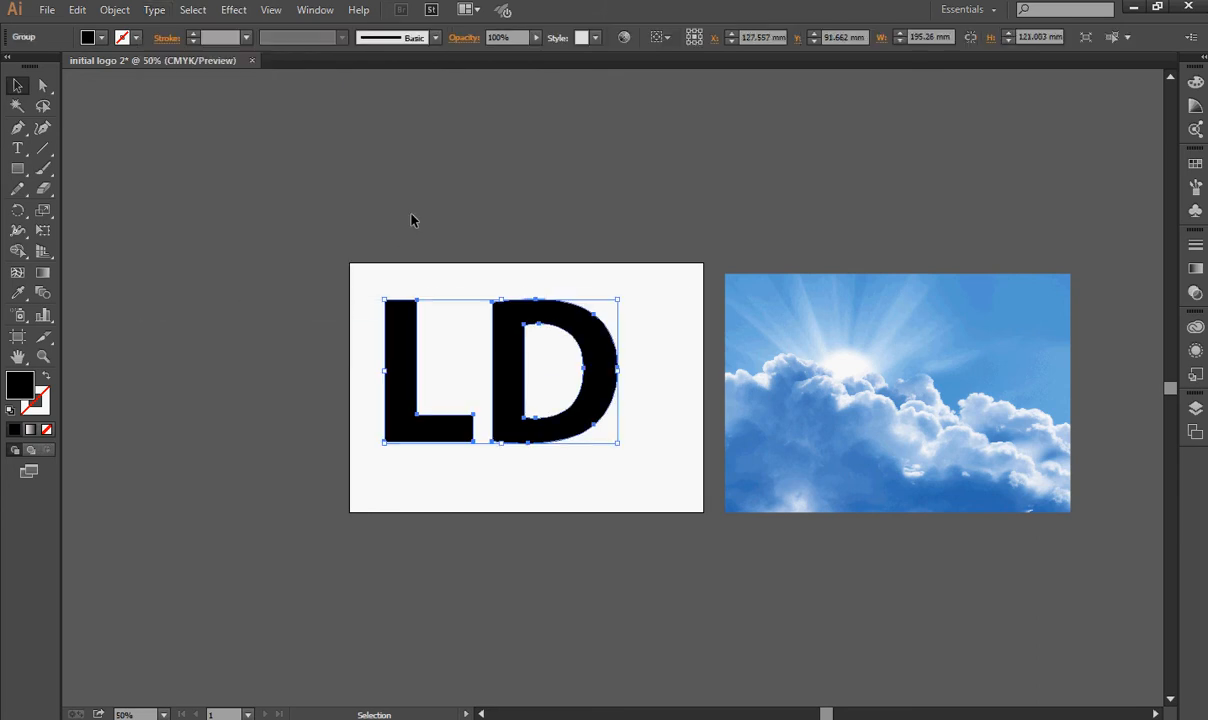
click(452, 277)
Fill the outlined LD letters with a linear gradient running from red to yellow.
click(512, 334)
click(1196, 272)
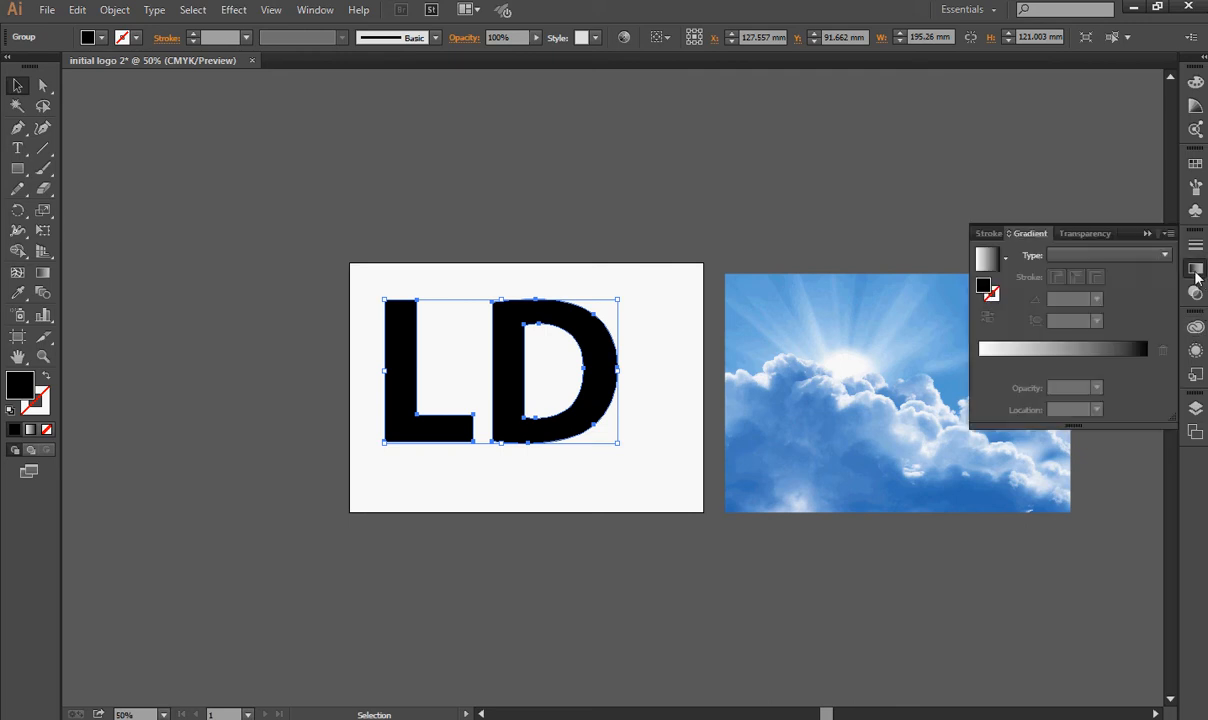
click(1100, 349)
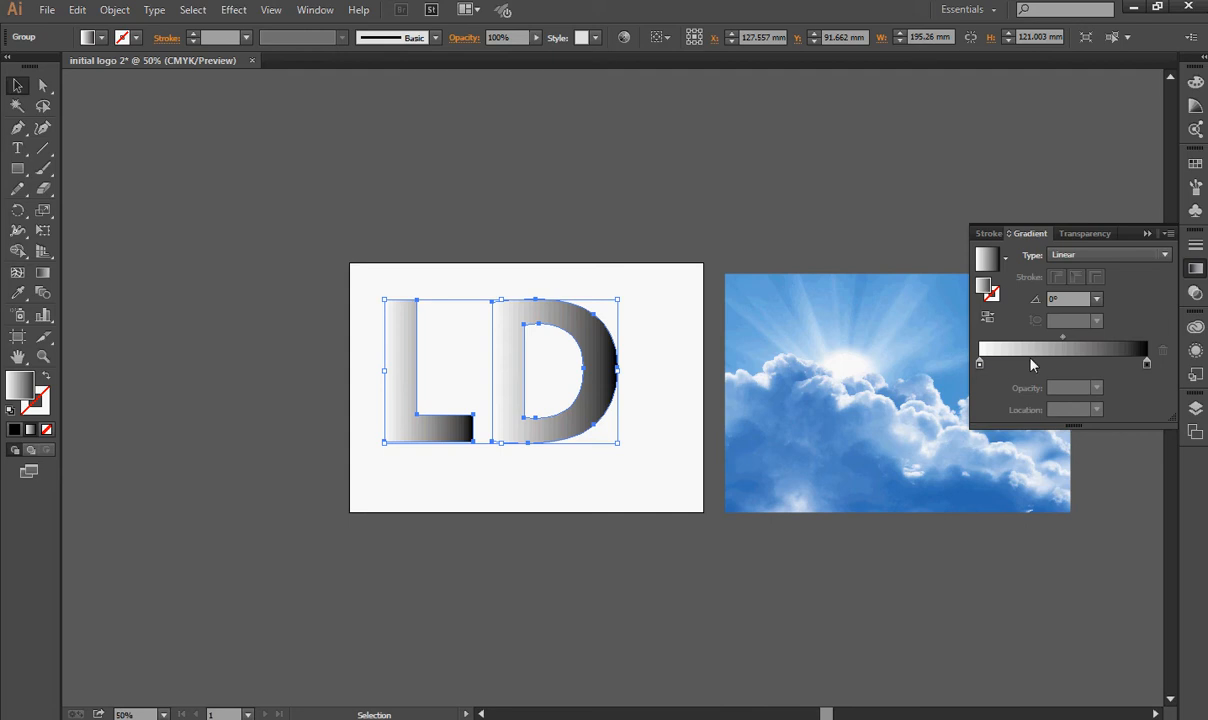
double_click(979, 364)
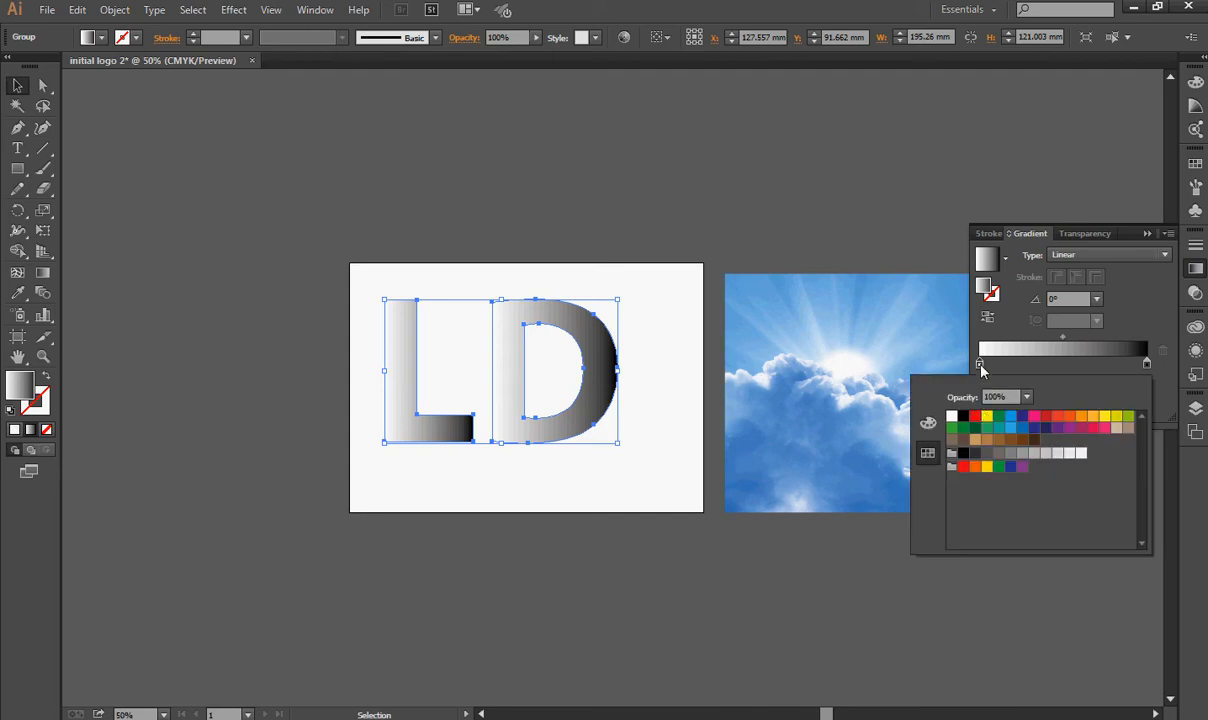
click(975, 415)
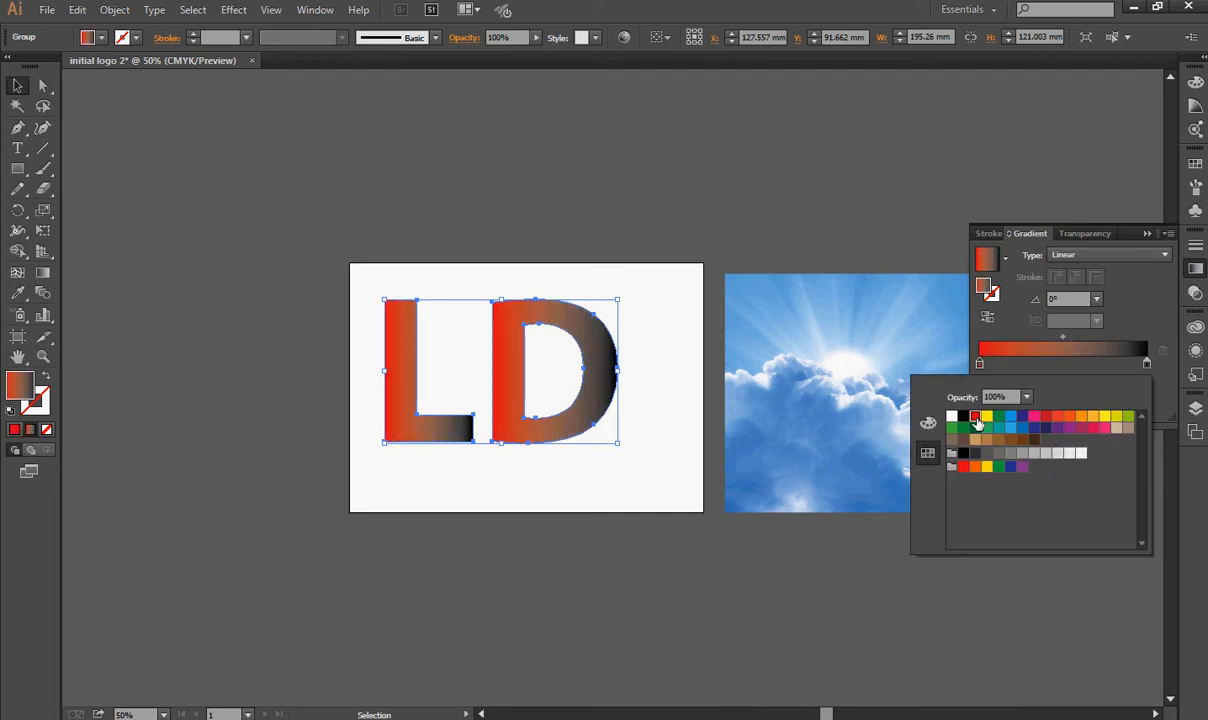
double_click(1147, 364)
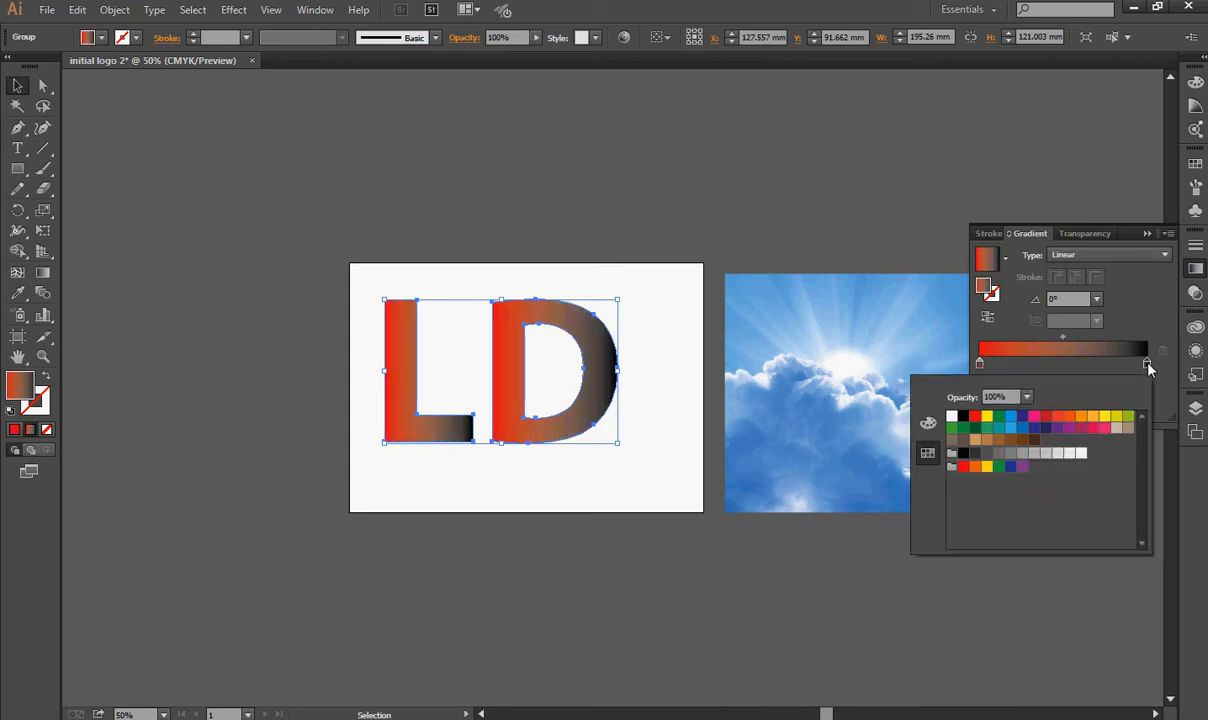
click(1104, 416)
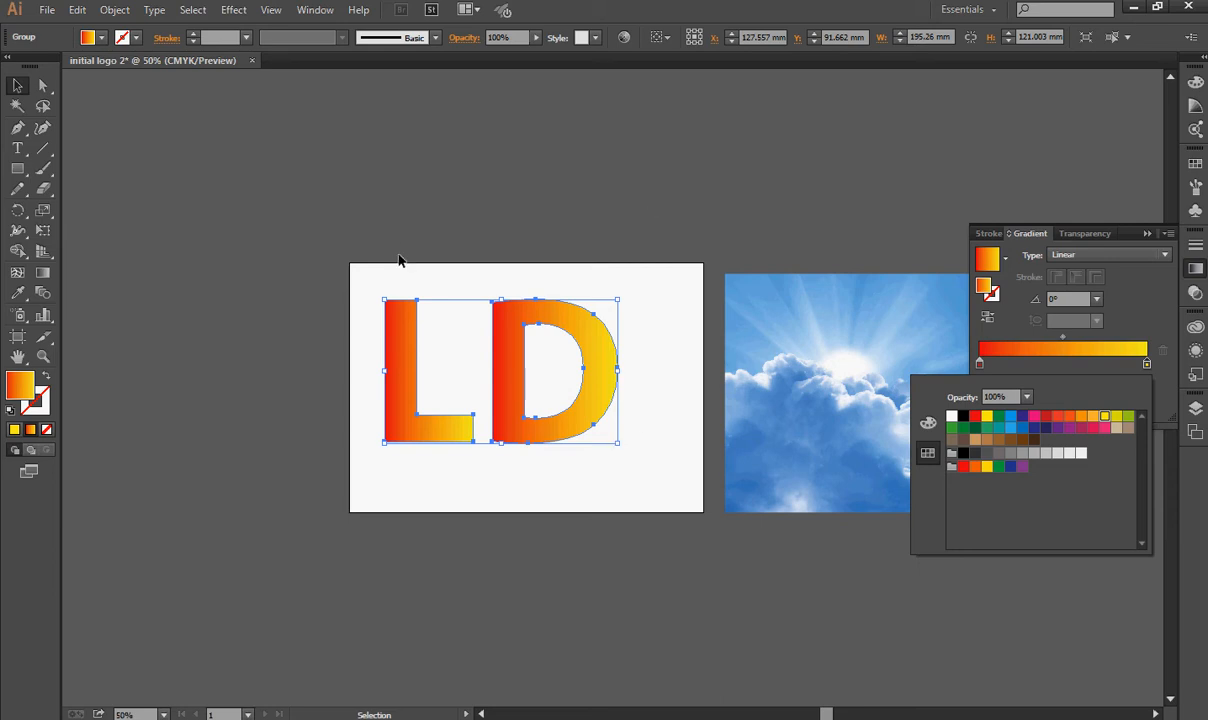
Try to merge the letters L and D with the Shape Builder tool.
click(22, 255)
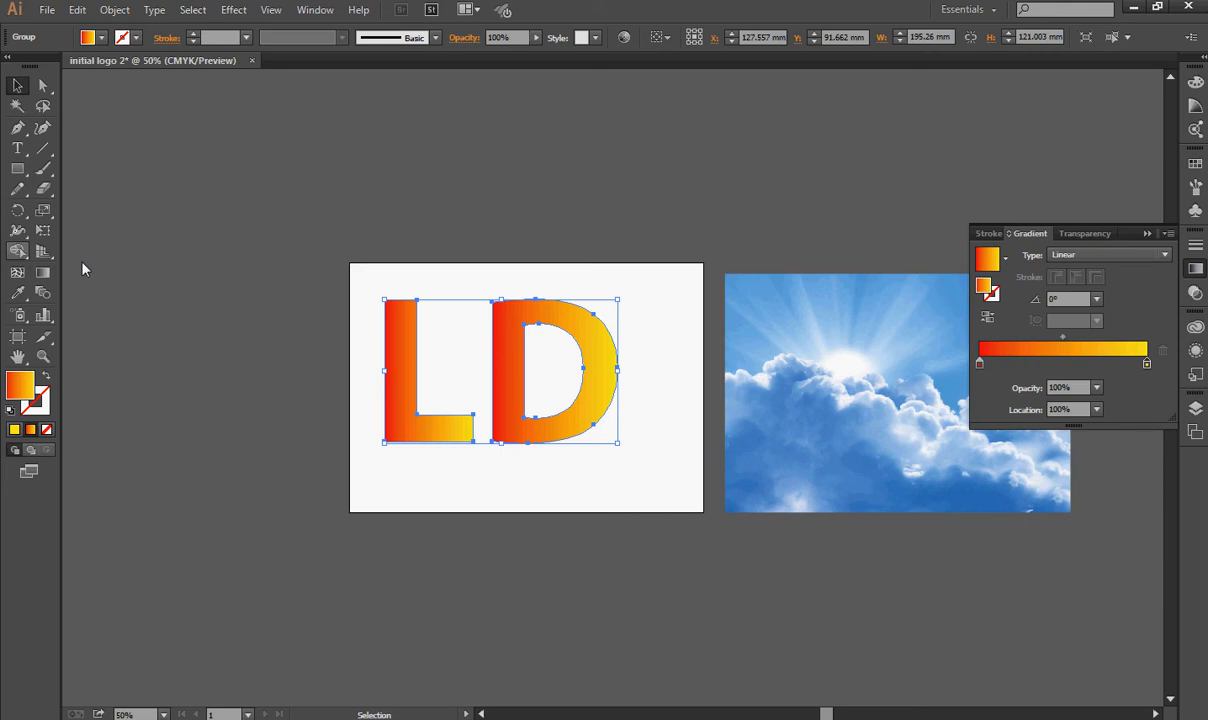
click(17, 254)
drag(410, 426, 508, 431)
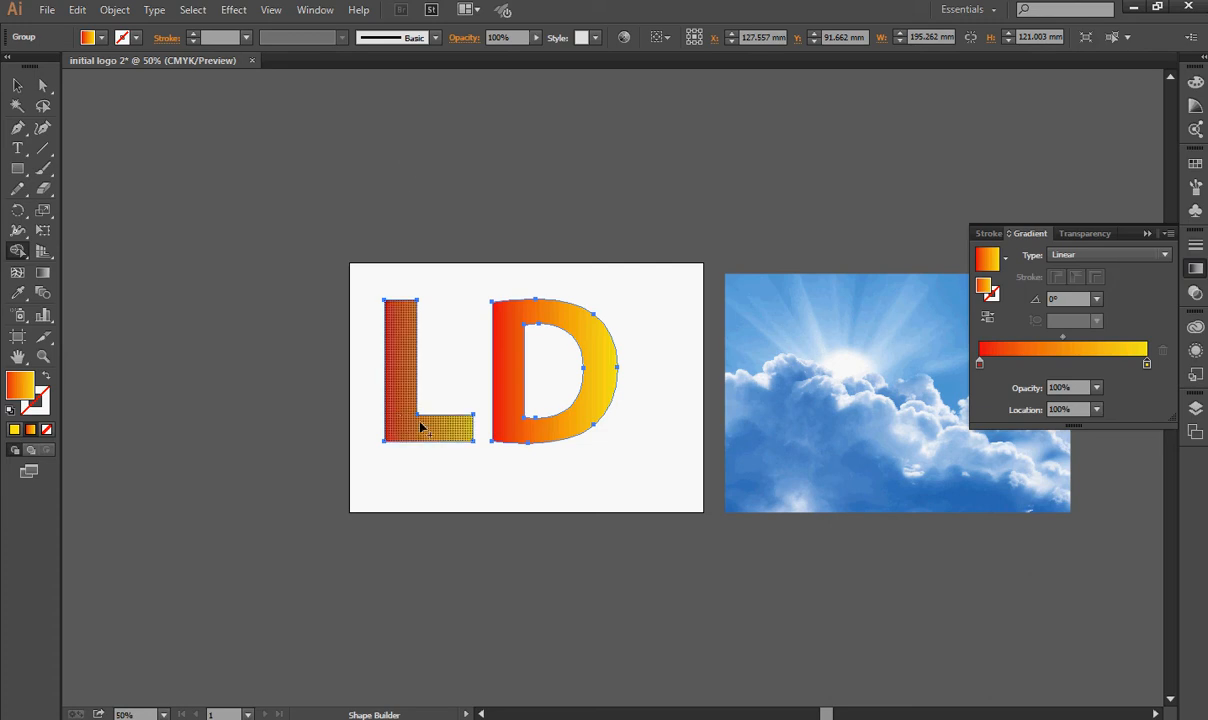
mouse_move(420, 427)
mouse_down()
mouse_move(522, 438)
mouse_move(520, 412)
mouse_up()
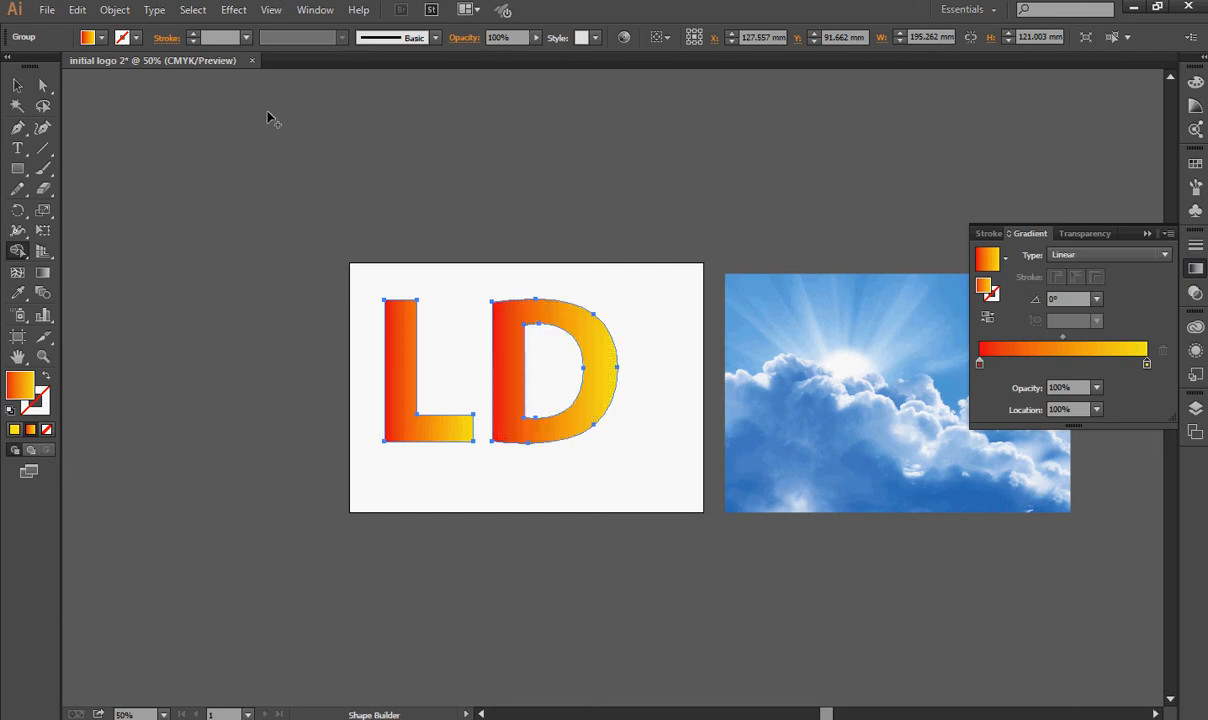
Make a compound path from the L and D letter shapes.
click(114, 10)
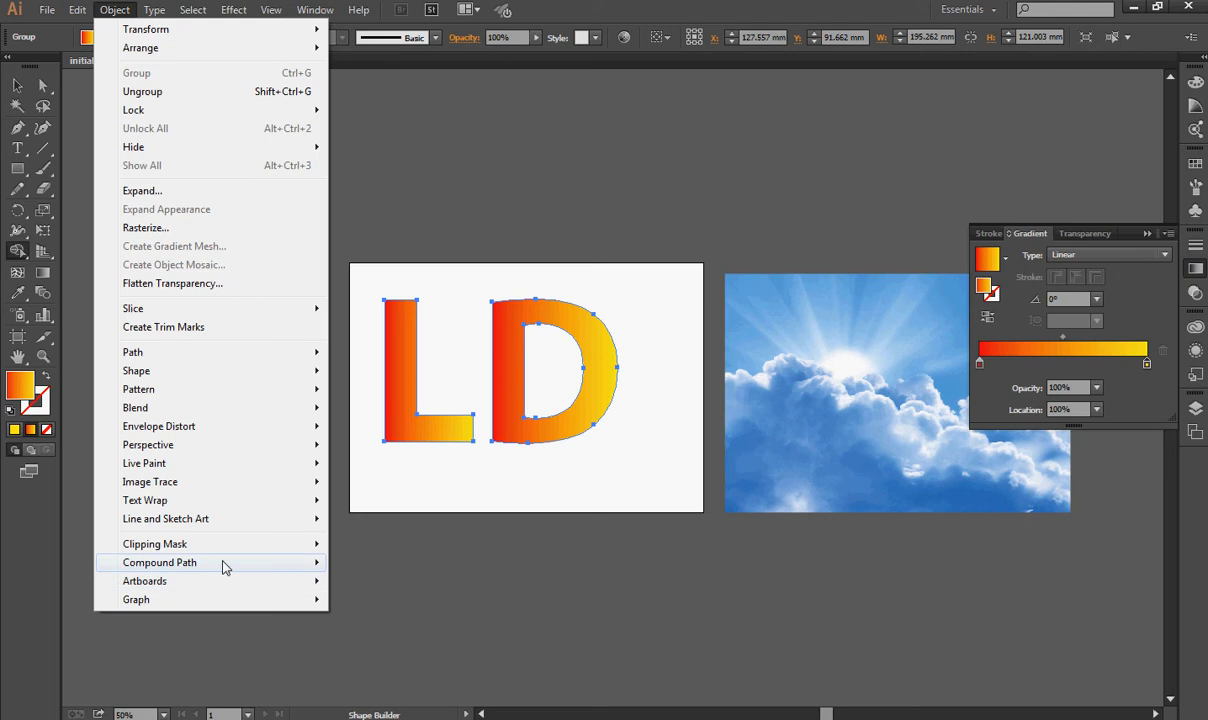
mouse_move(240, 562)
click(370, 563)
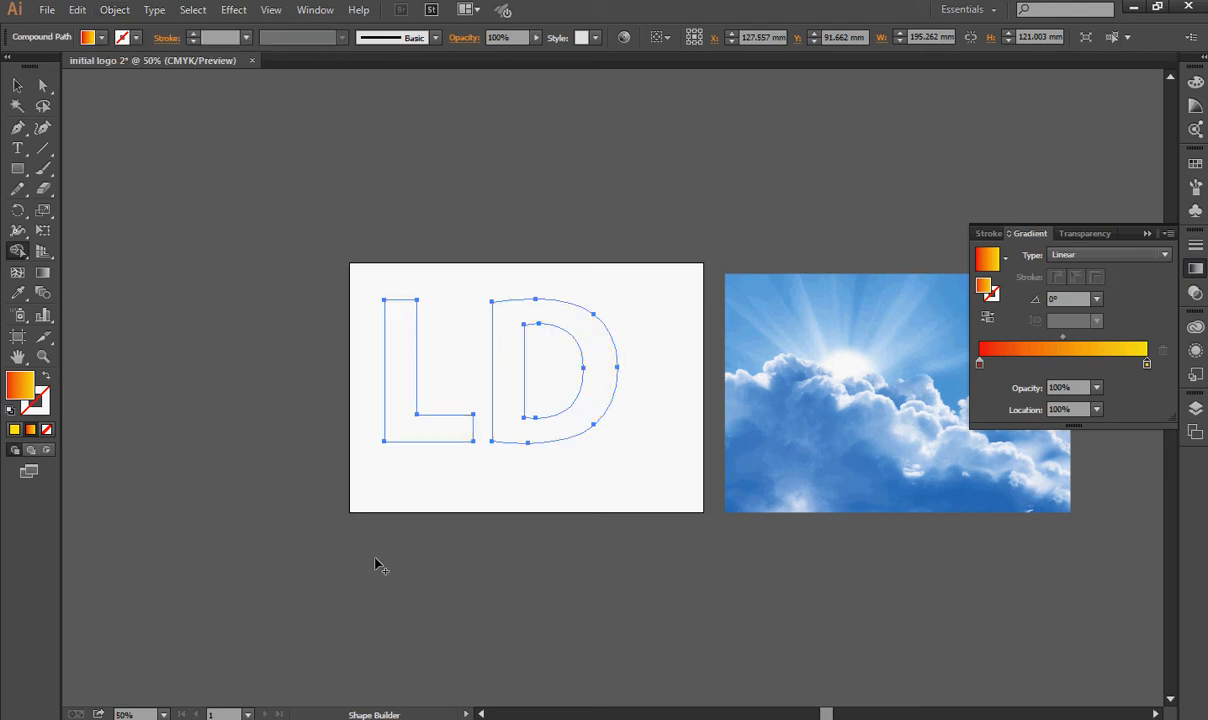
Select the LD compound path and give it a black stroke.
click(17, 85)
click(213, 174)
drag(213, 174, 712, 568)
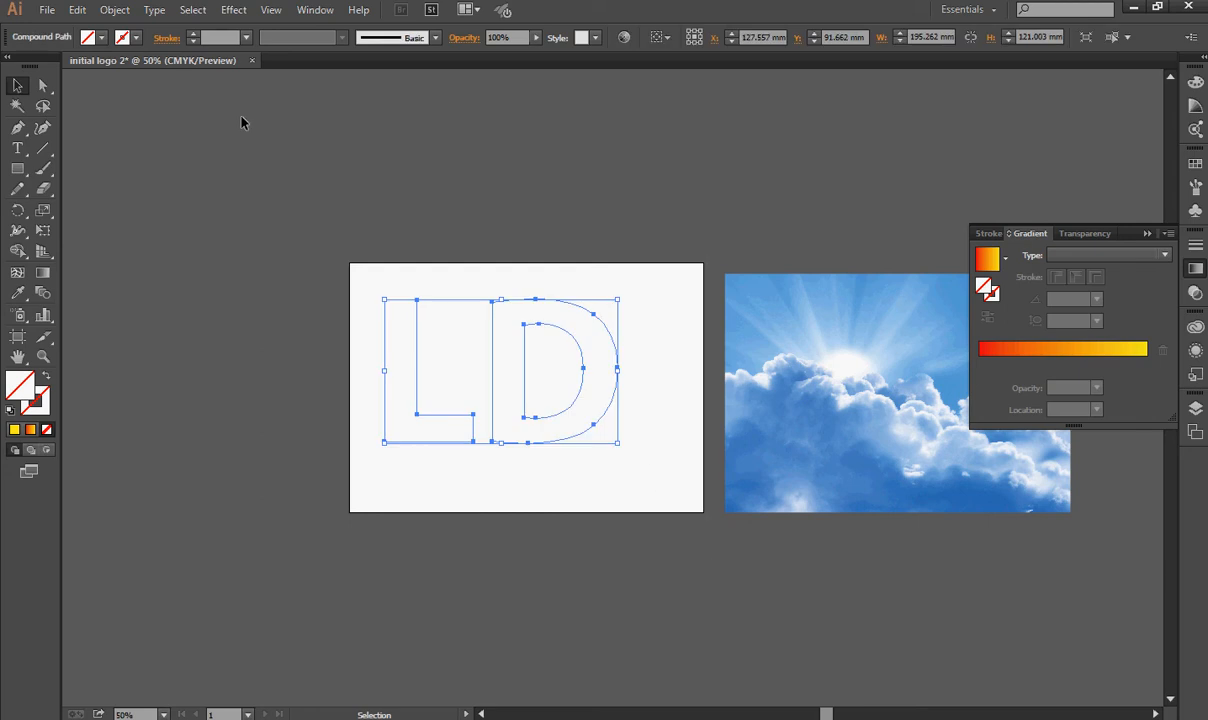
click(126, 37)
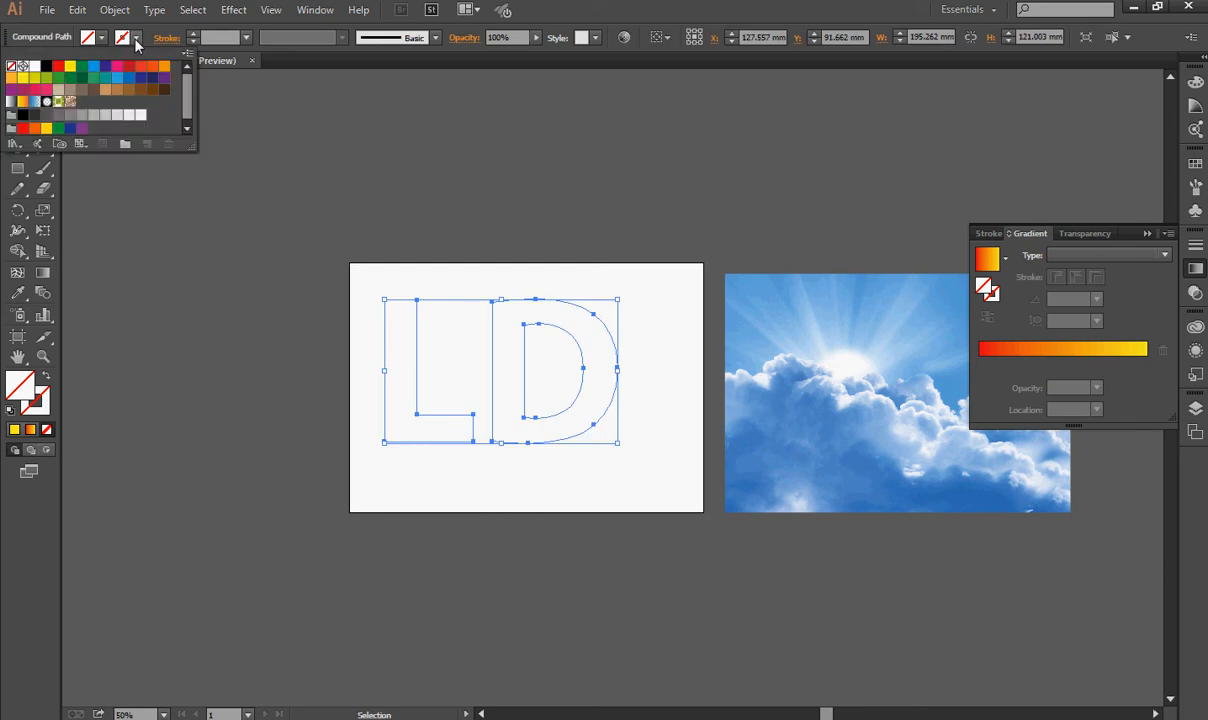
click(48, 70)
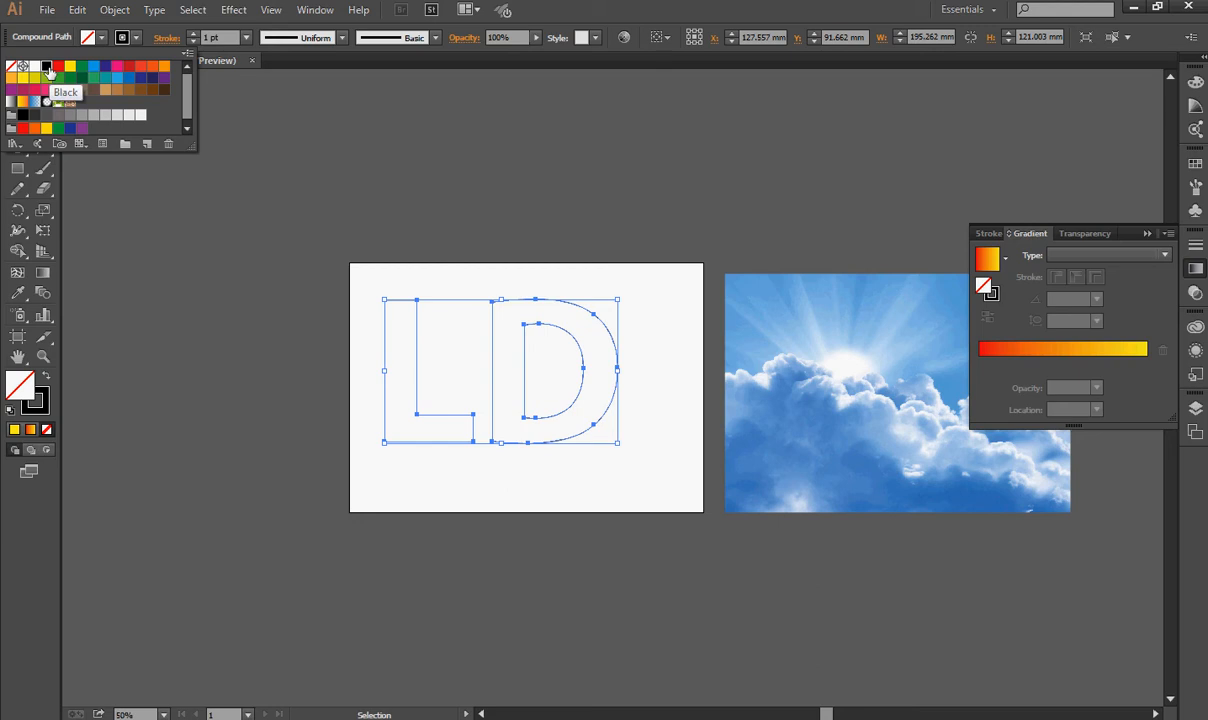
click(529, 210)
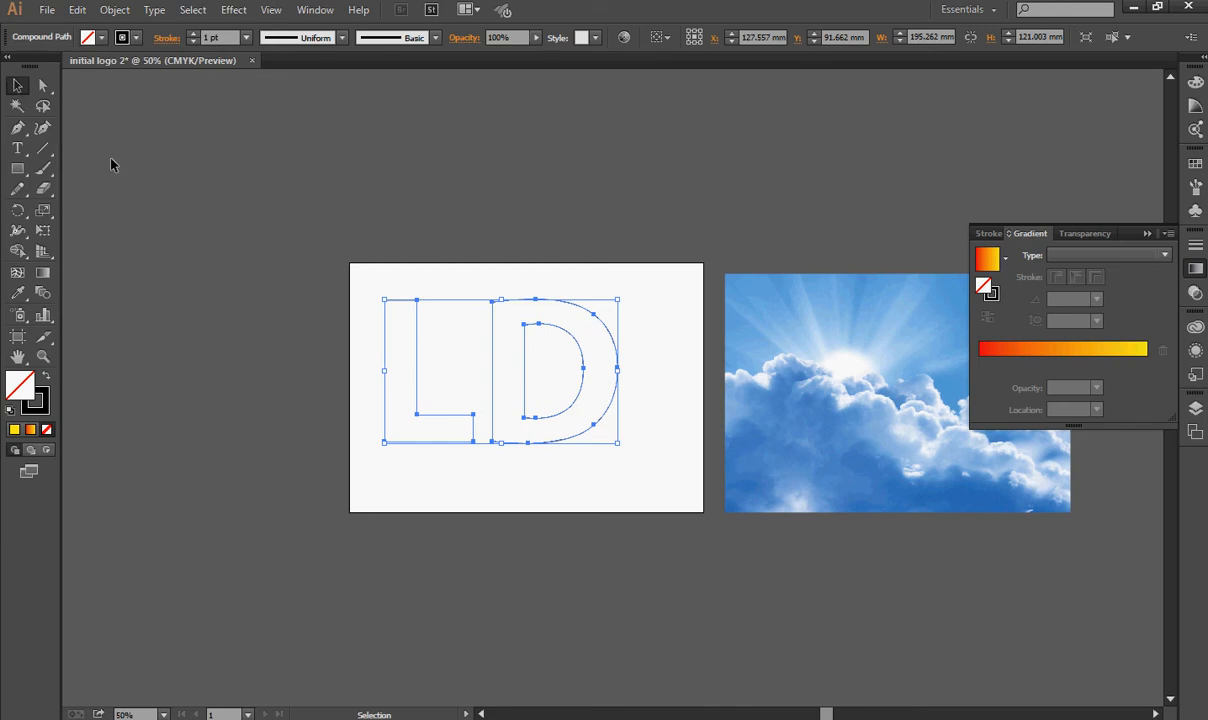
click(278, 175)
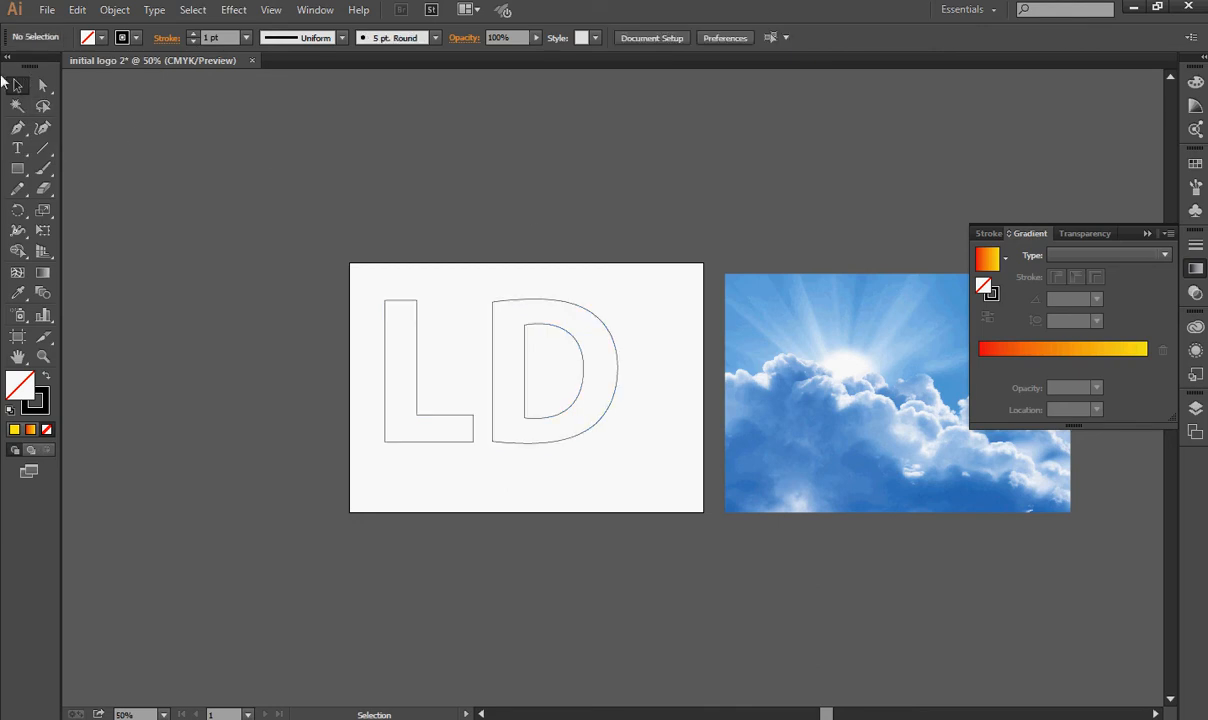
Apply the red-to-yellow linear gradient as the fill of the LD compound path.
drag(326, 229, 684, 492)
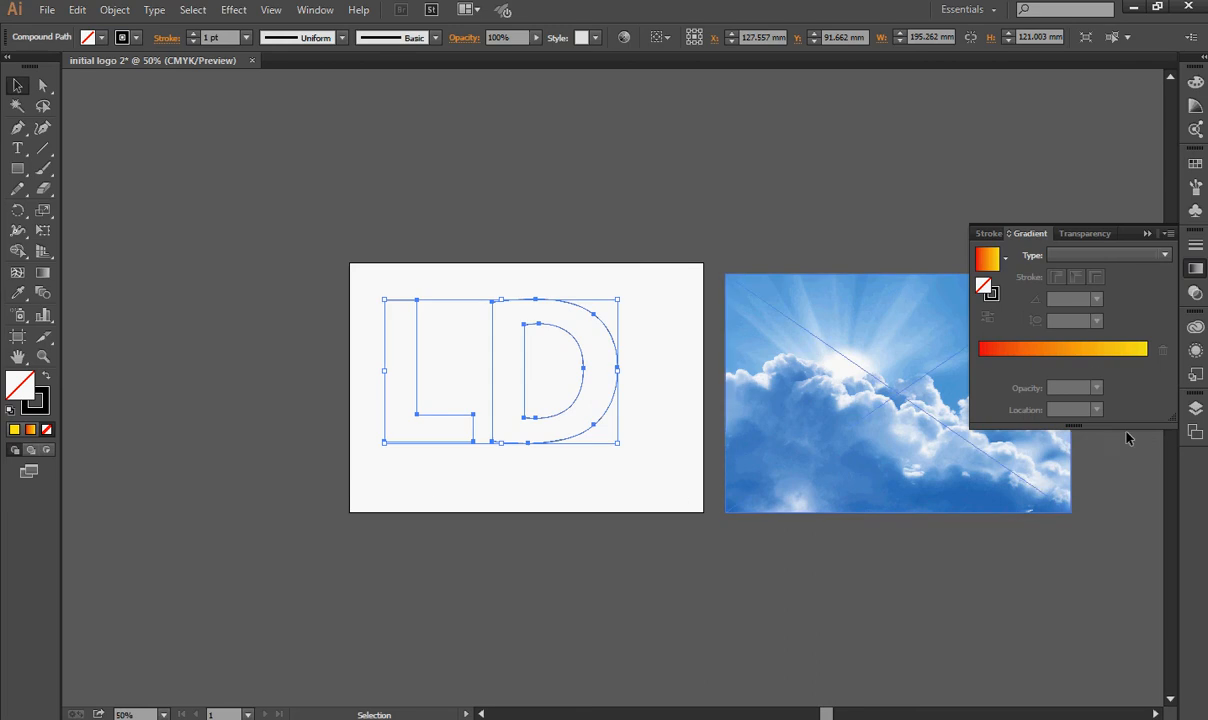
click(1098, 352)
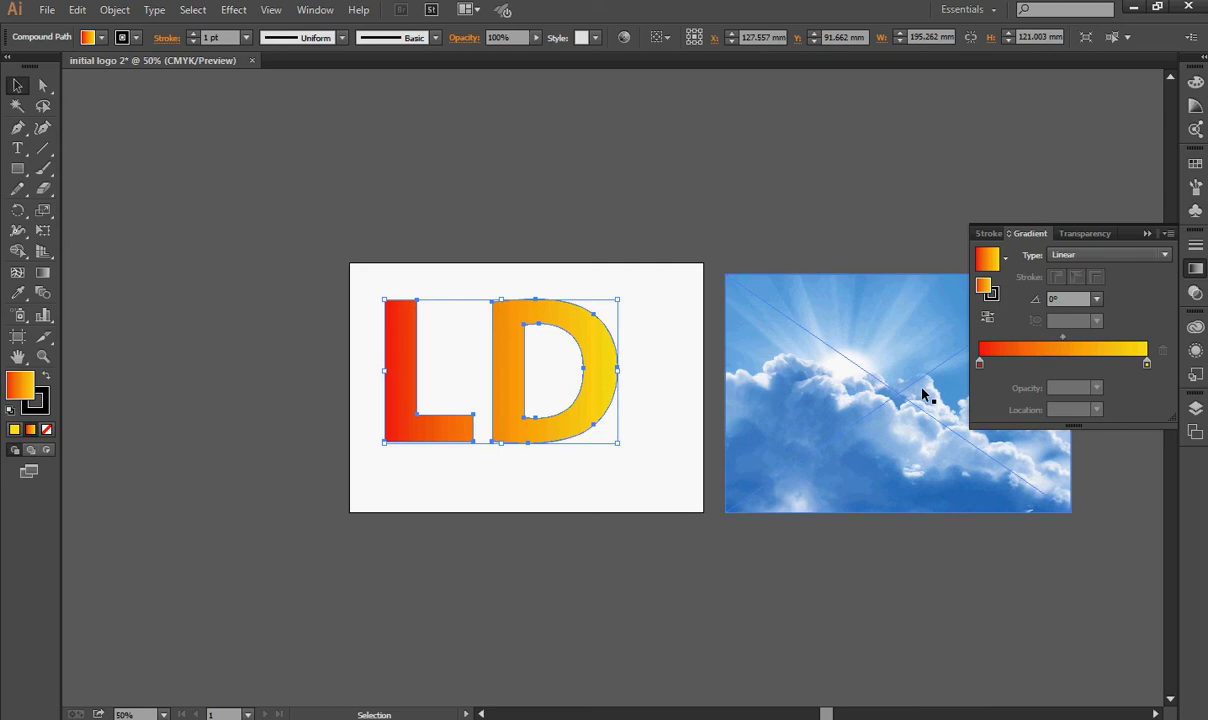
click(1147, 233)
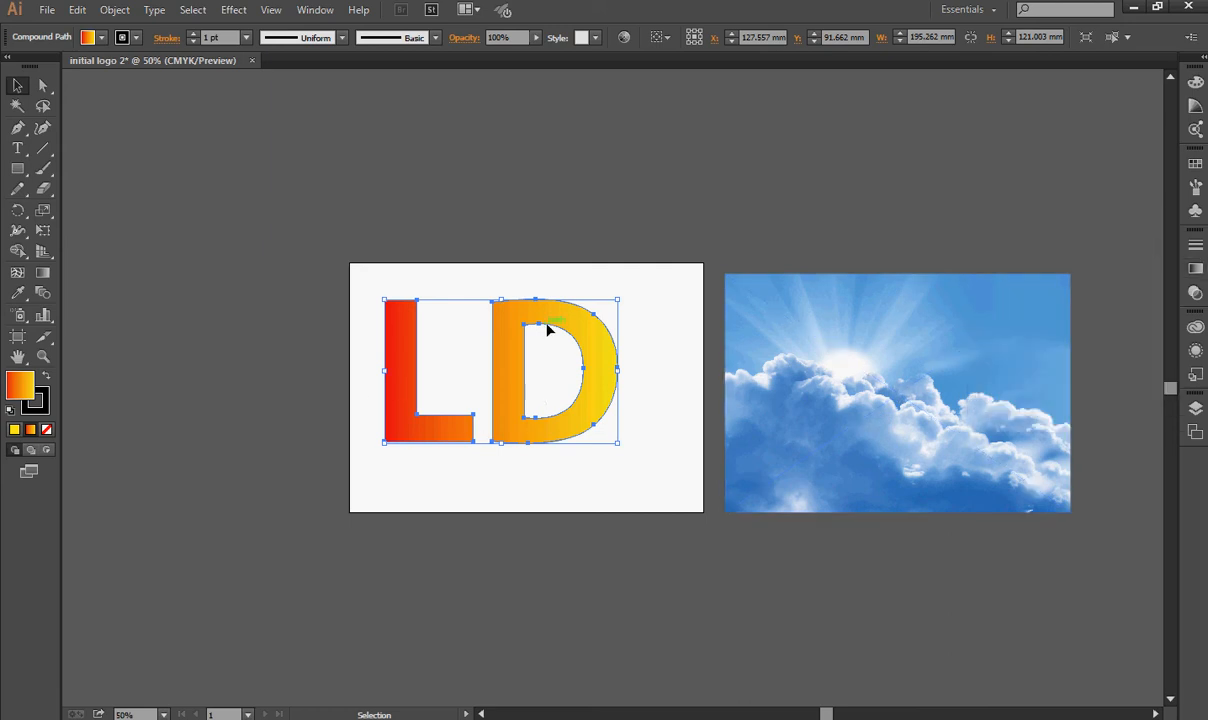
Move the clouds image over the LD letters and send it to the back.
drag(901, 395, 503, 385)
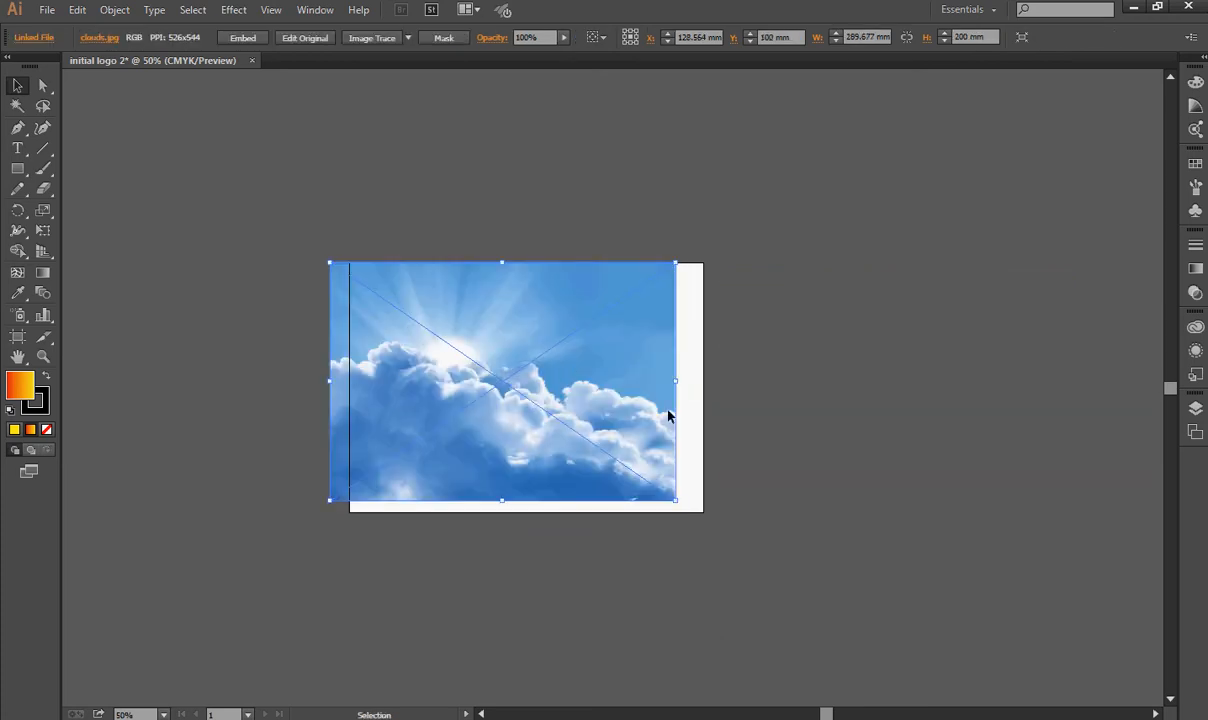
right_click(664, 480)
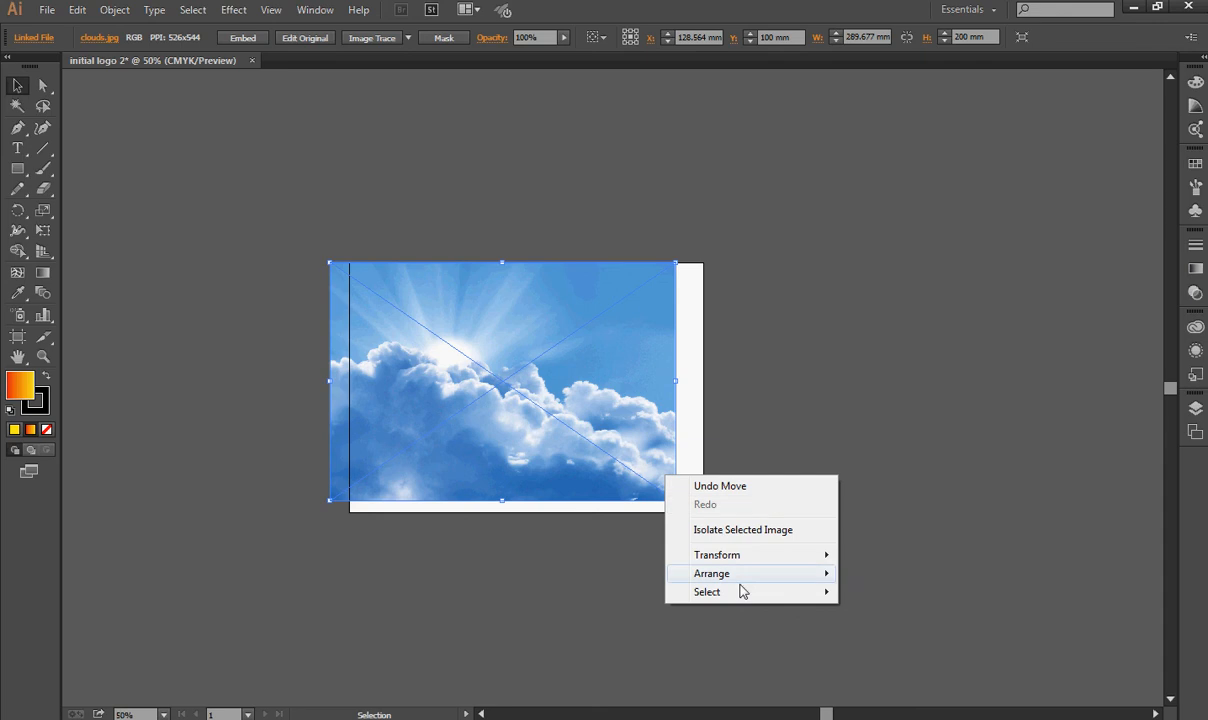
mouse_move(742, 578)
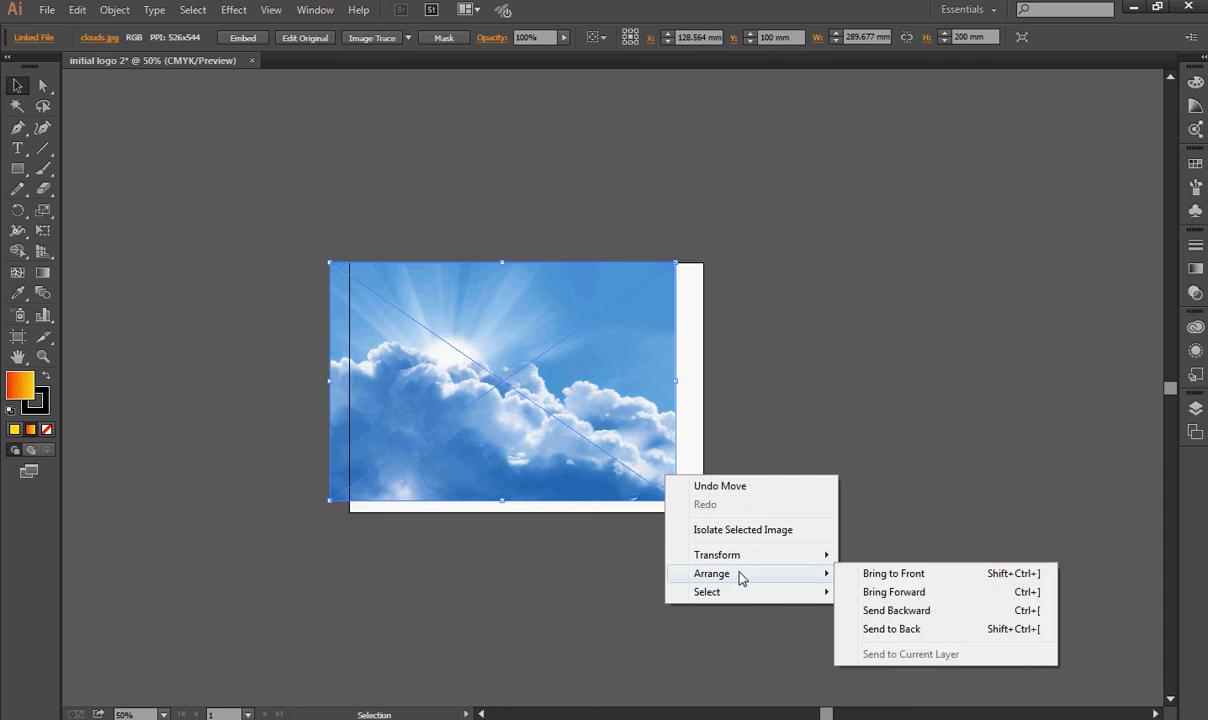
click(891, 628)
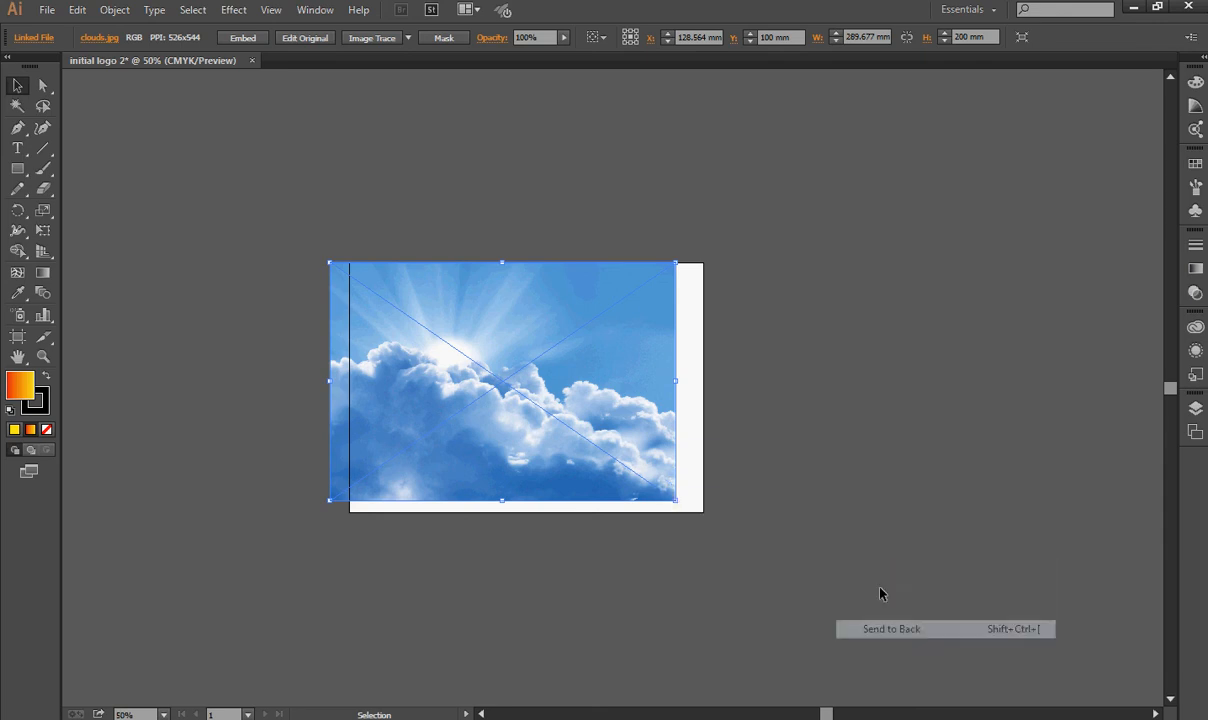
click(806, 384)
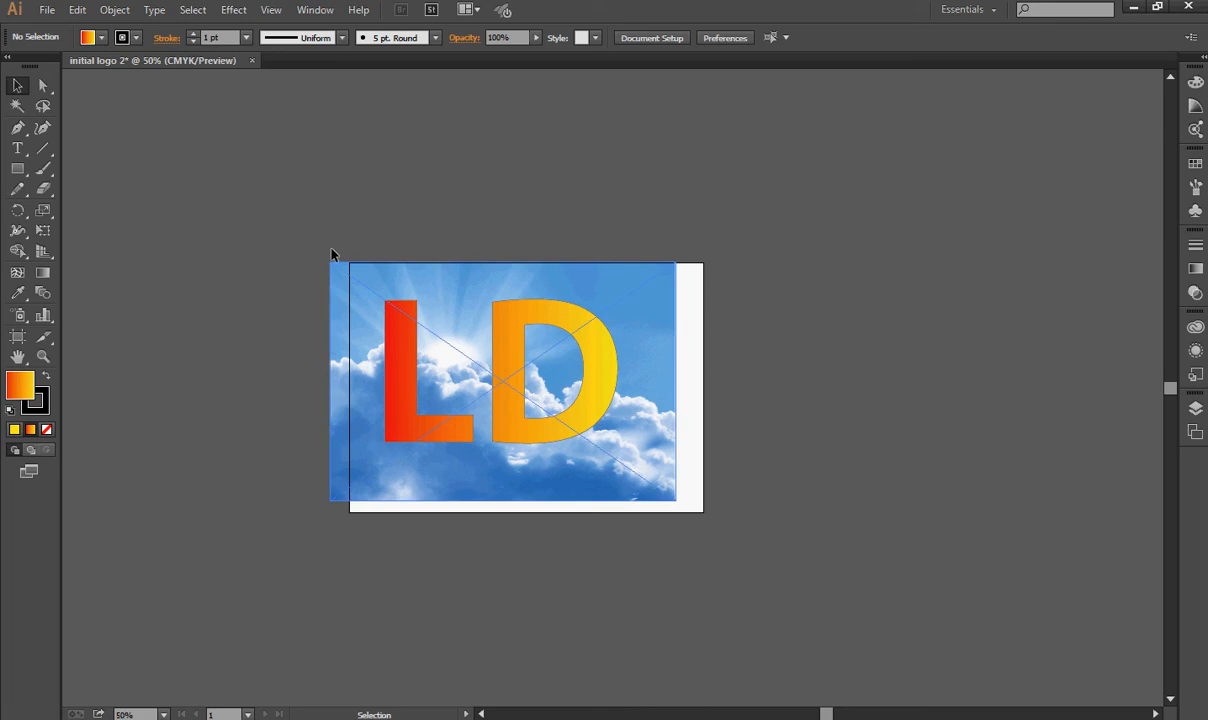
Make a clipping mask from the LD compound path and the clouds image.
drag(284, 217, 771, 572)
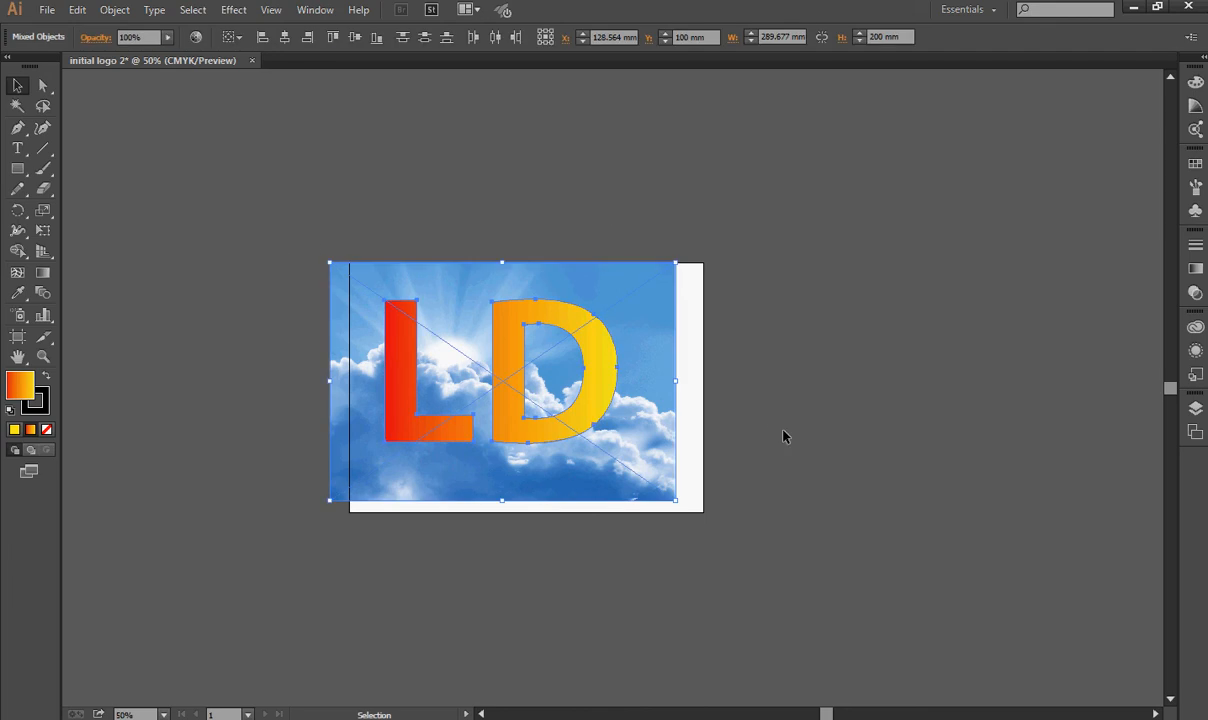
click(114, 10)
mouse_move(217, 546)
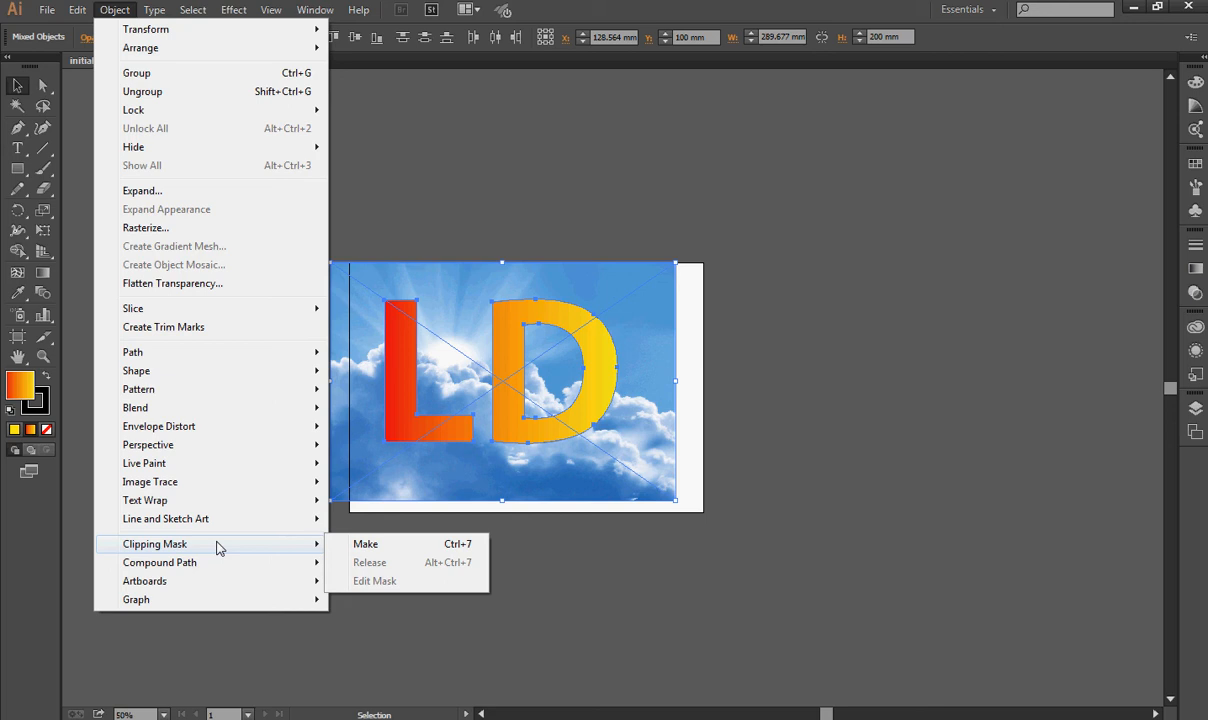
click(362, 545)
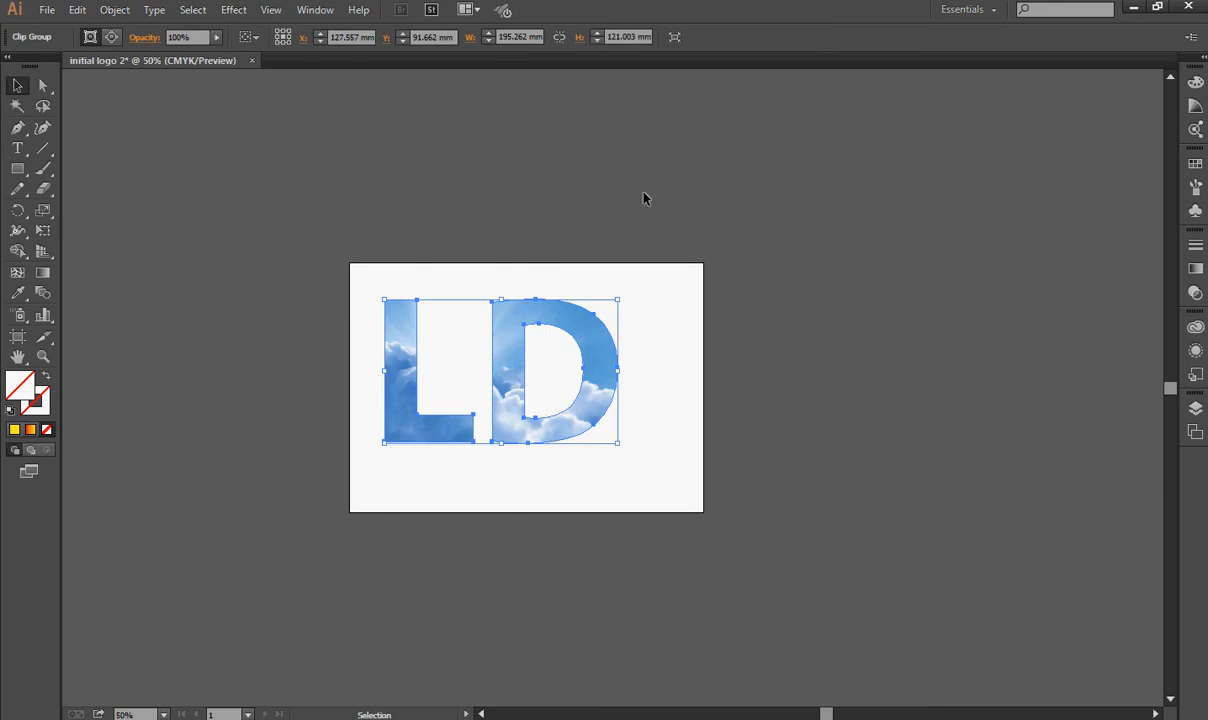
click(644, 198)
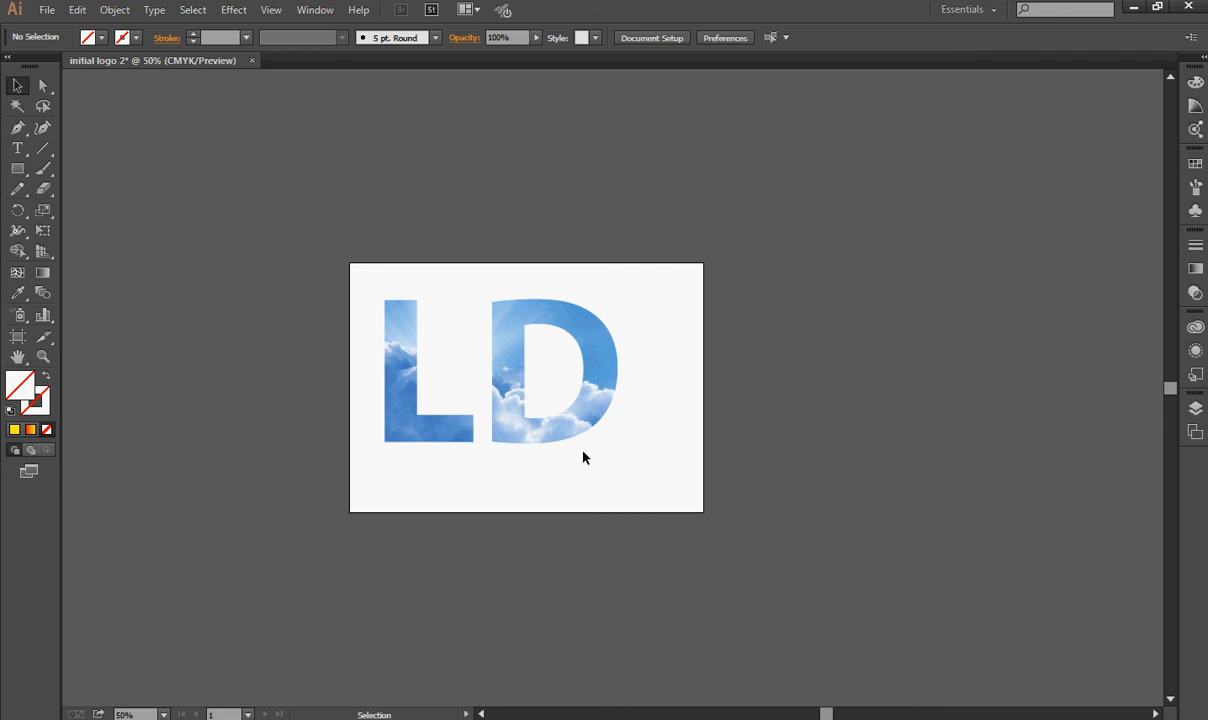
click(407, 329)
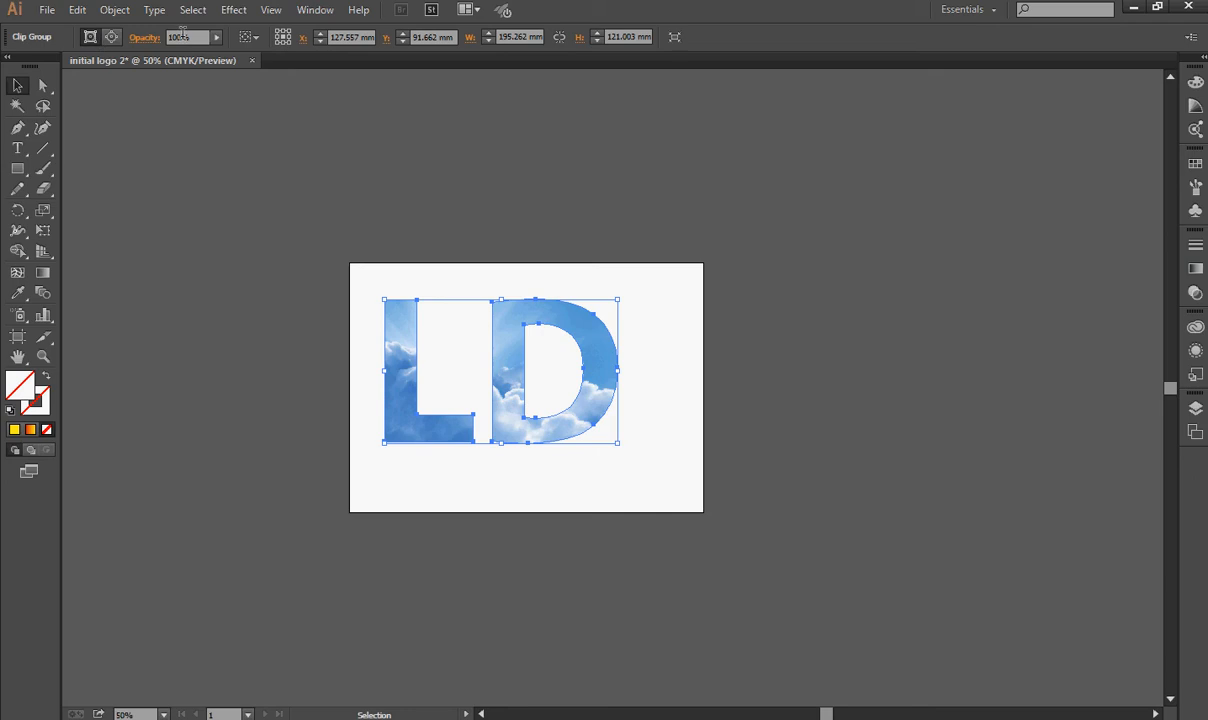
click(755, 248)
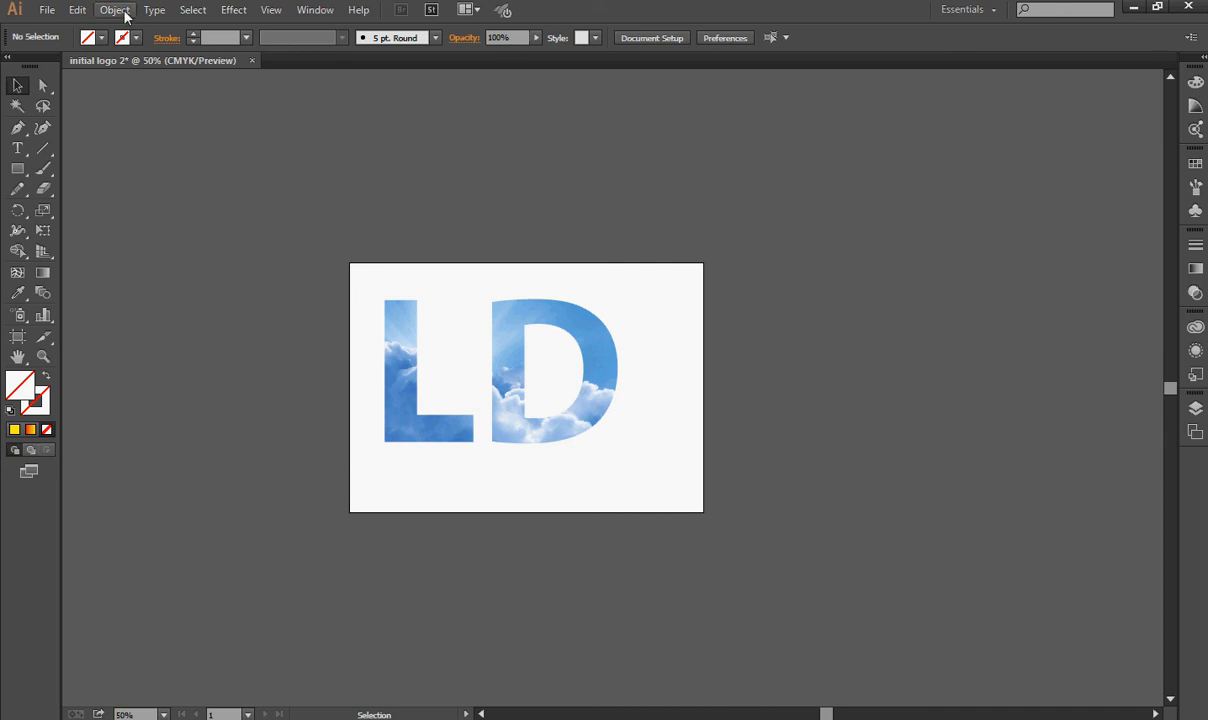
Add an area text reading "Hello" outside the artboard and enlarge its frame until the whole word fits.
click(25, 150)
drag(763, 170, 824, 256)
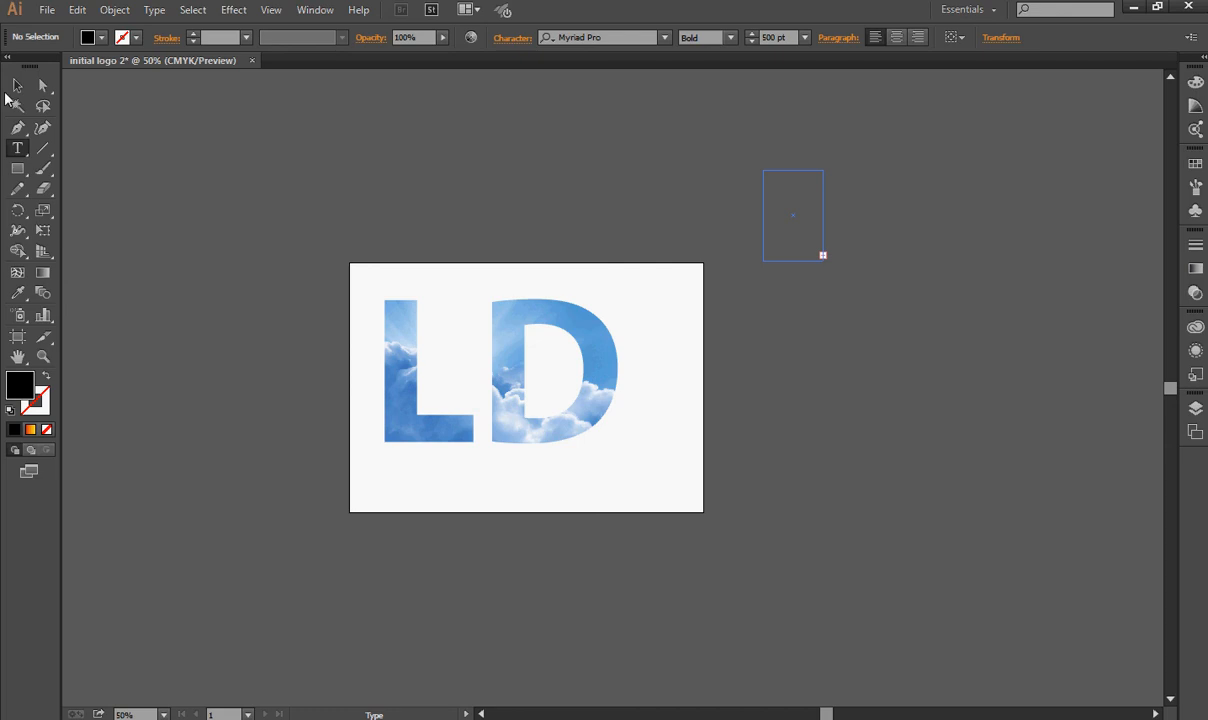
key(Escape)
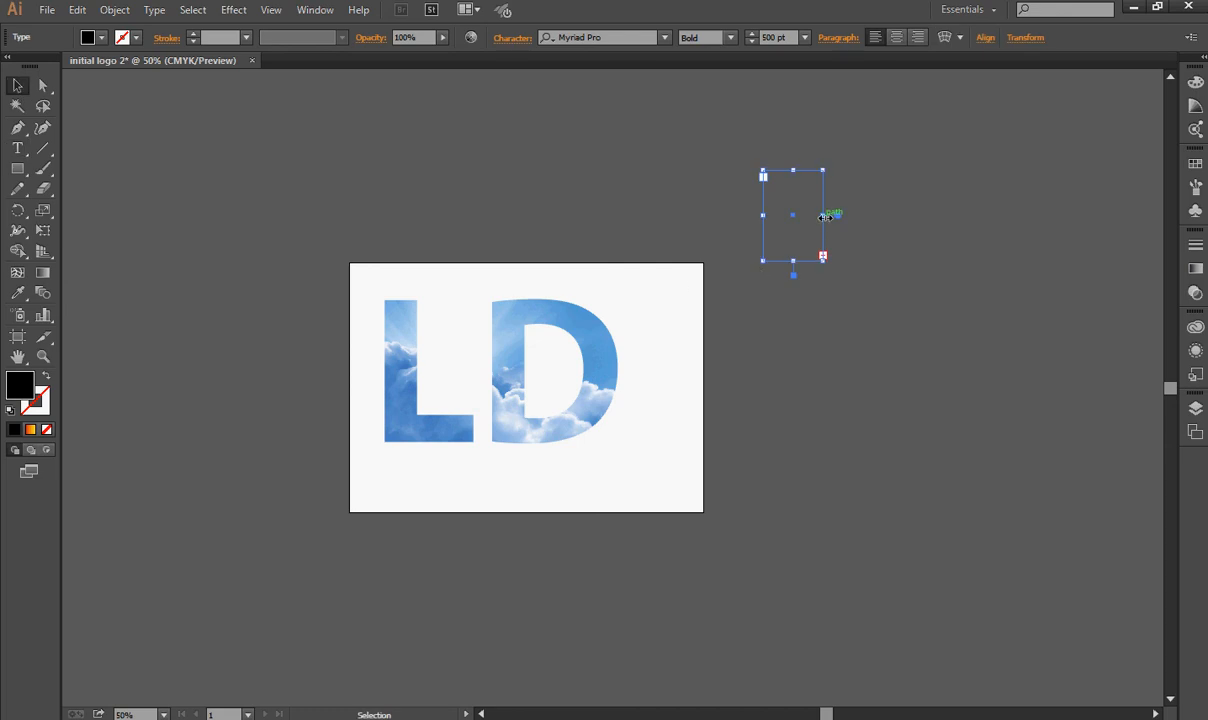
drag(826, 216, 1027, 225)
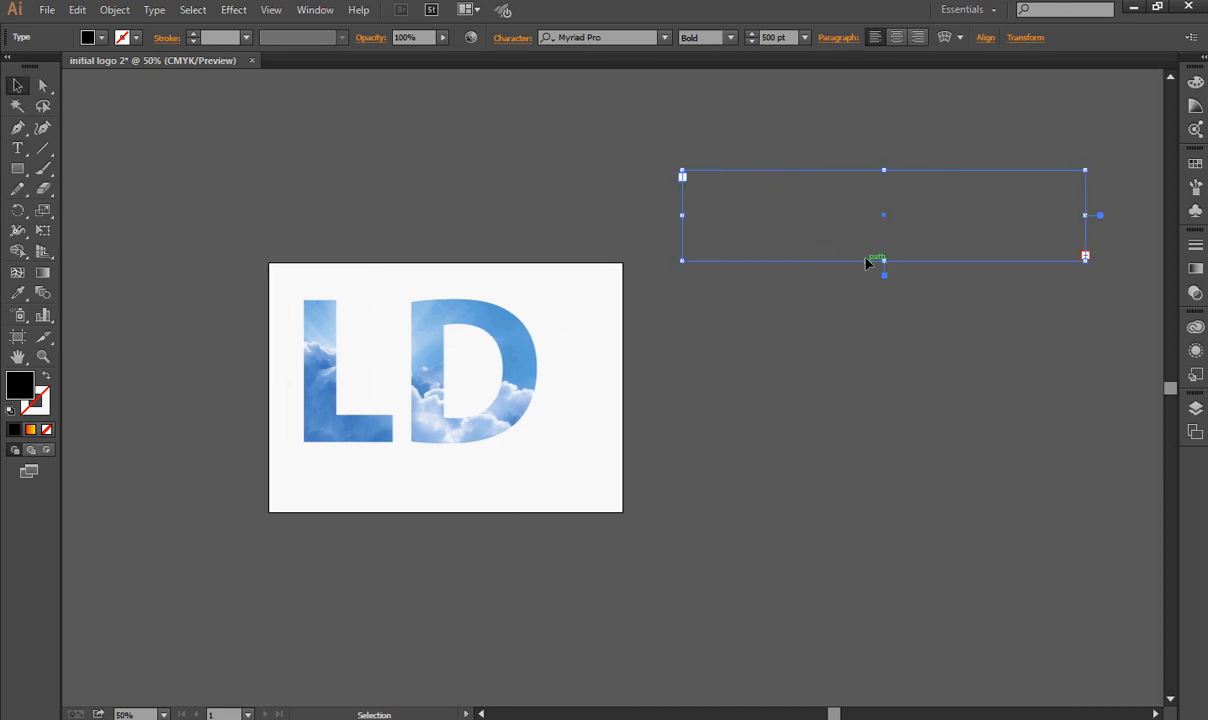
drag(884, 261, 903, 363)
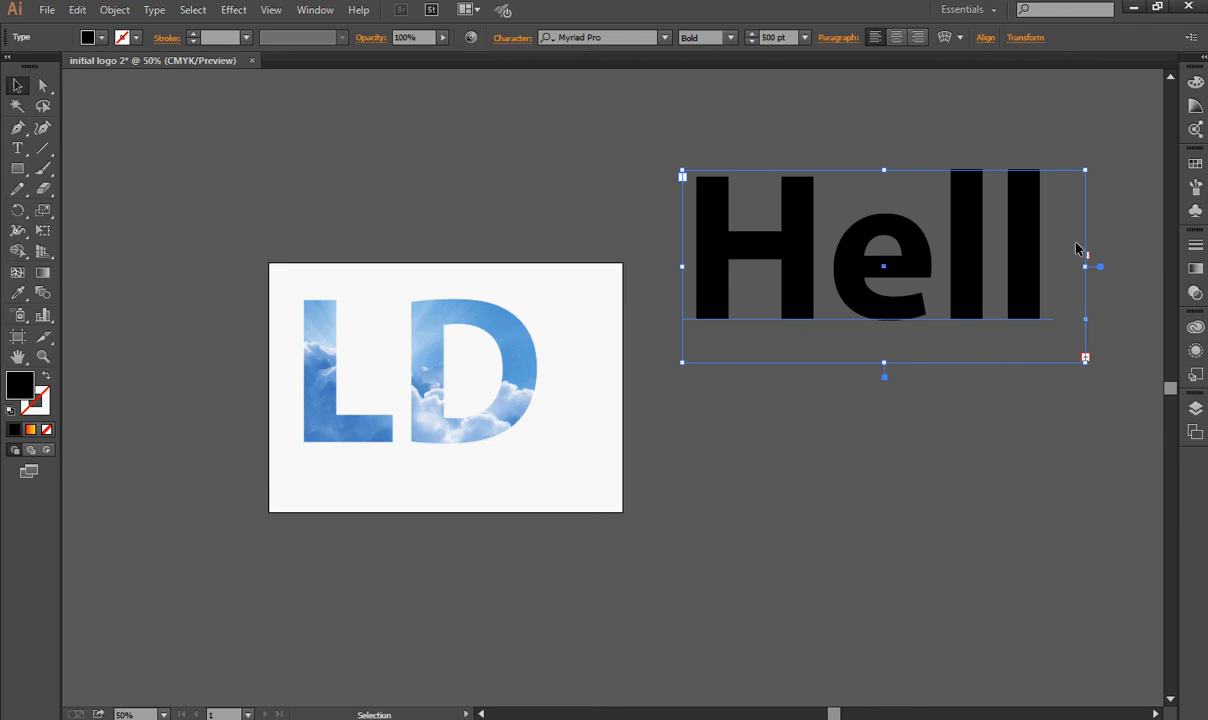
drag(1087, 266, 1145, 264)
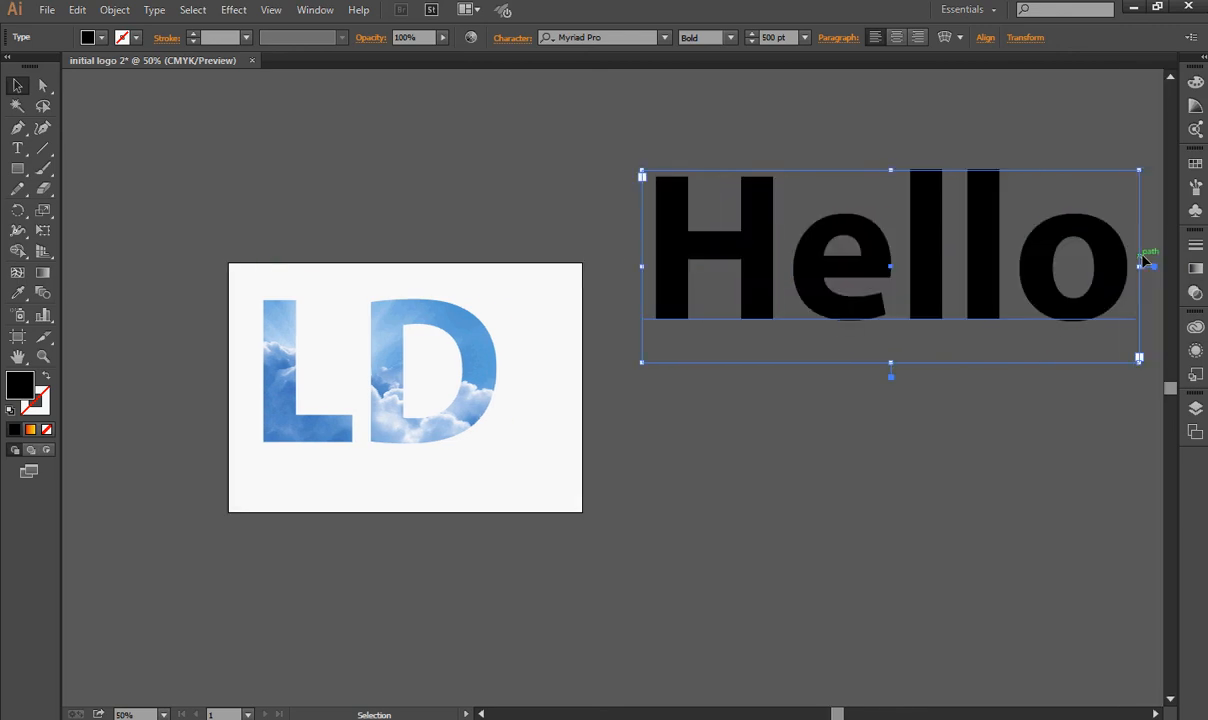
Give the Hello text a green fill and a 9 pt blue stroke.
click(101, 38)
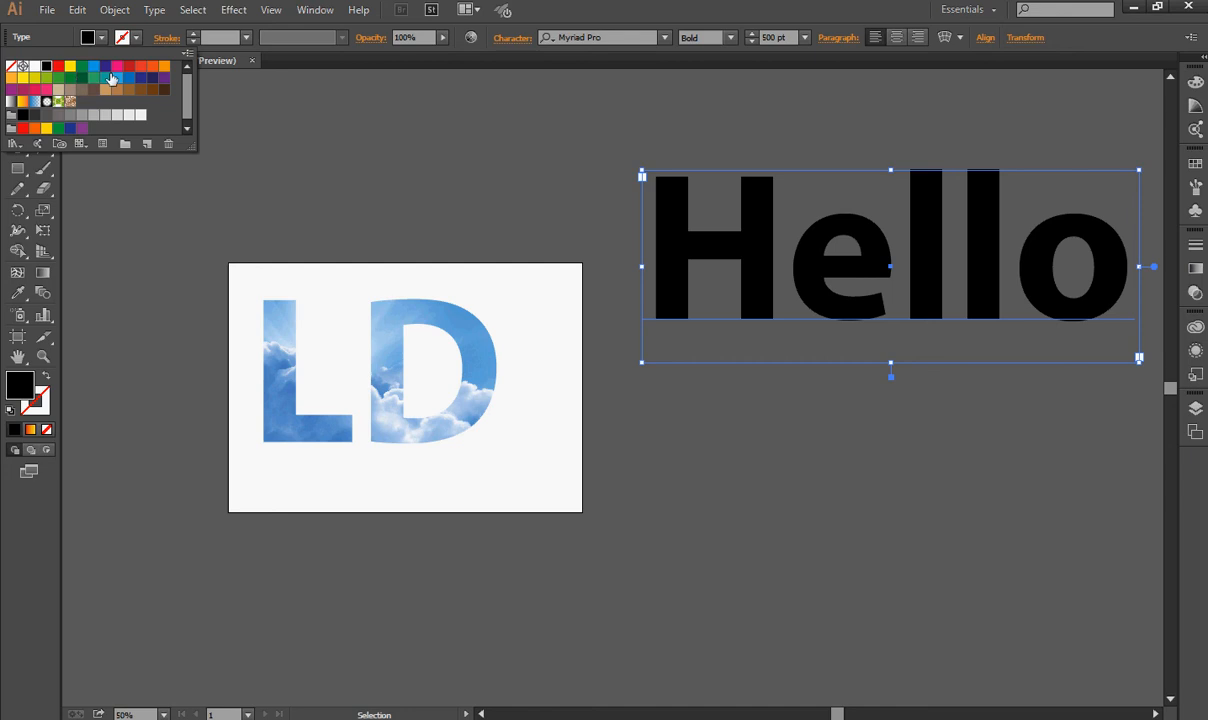
click(70, 77)
click(141, 40)
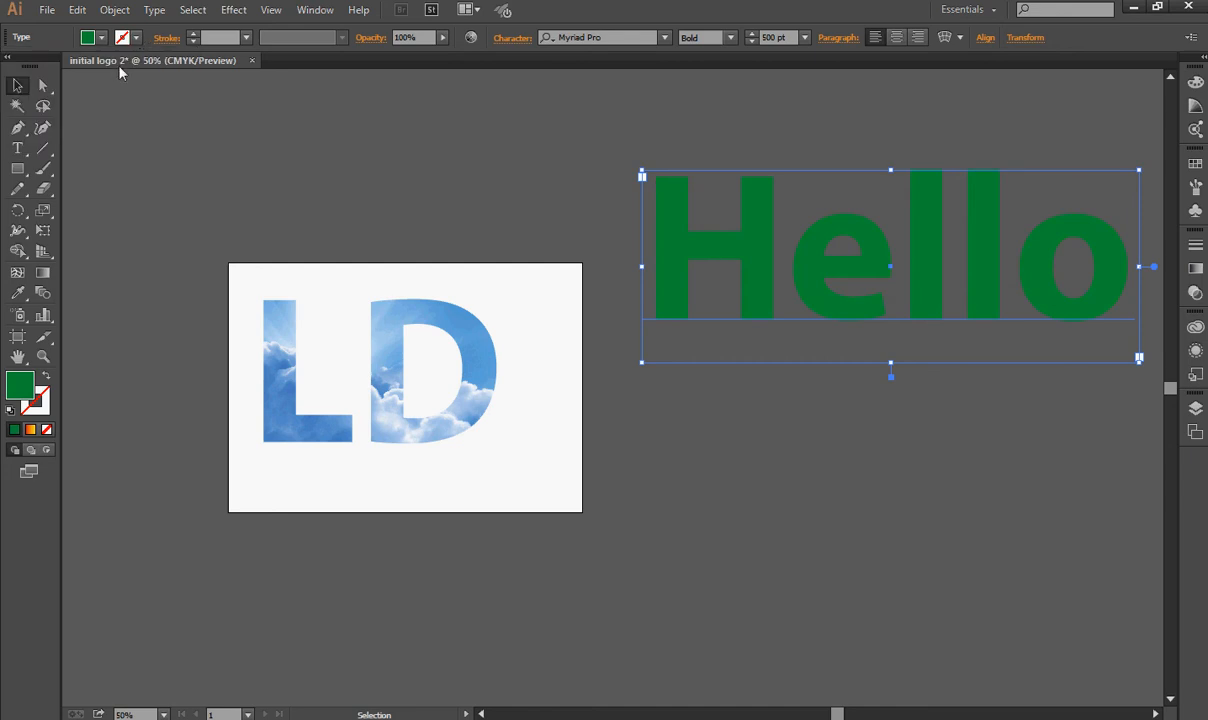
click(136, 38)
click(131, 77)
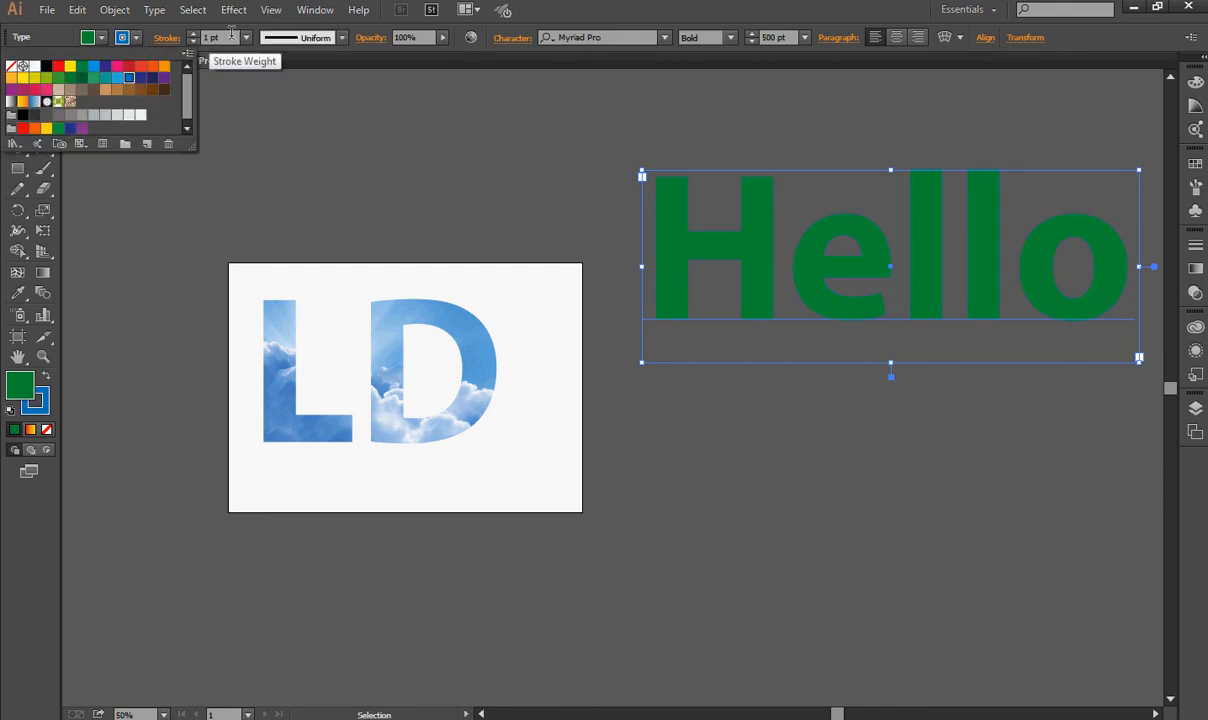
click(219, 61)
click(244, 40)
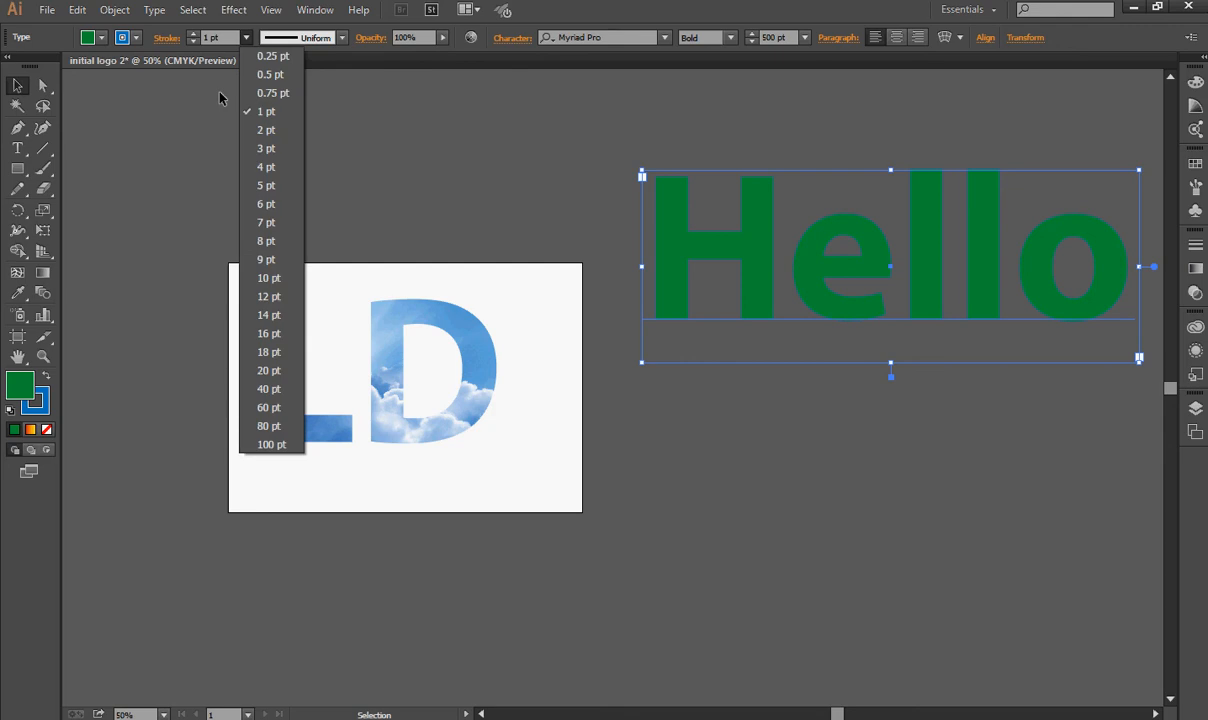
click(260, 266)
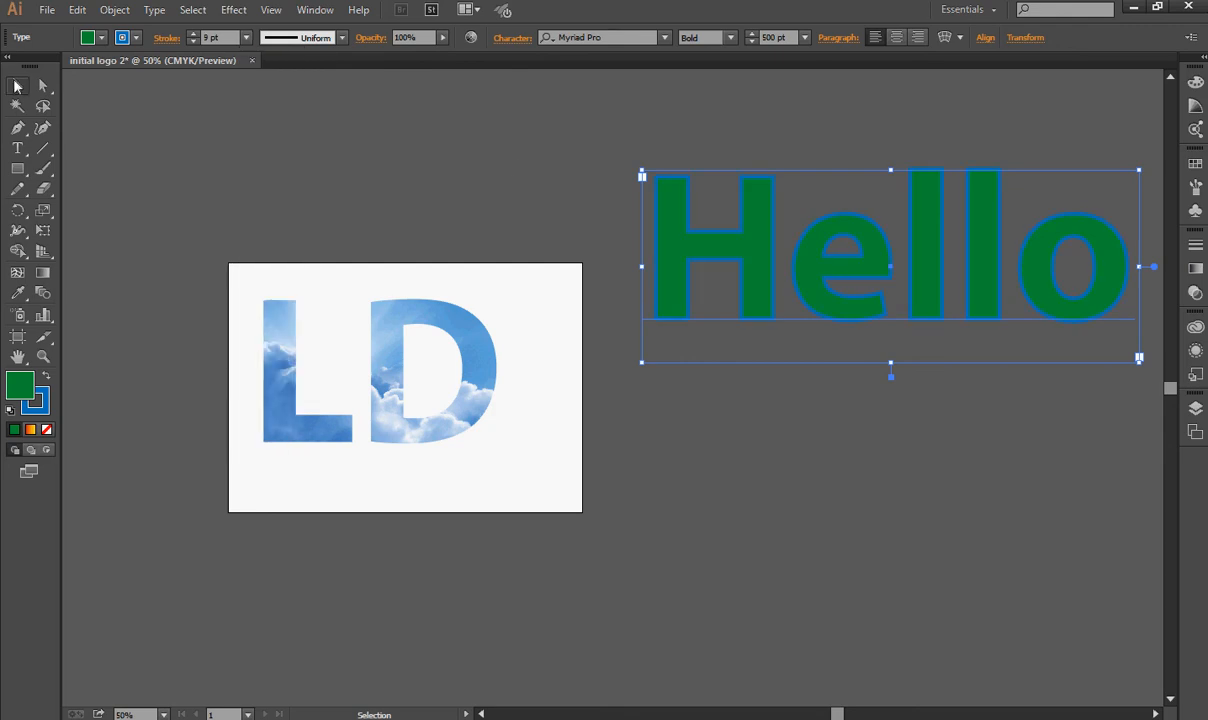
click(267, 151)
Convert the Hello text to outlines and make a compound path from the letters.
click(805, 232)
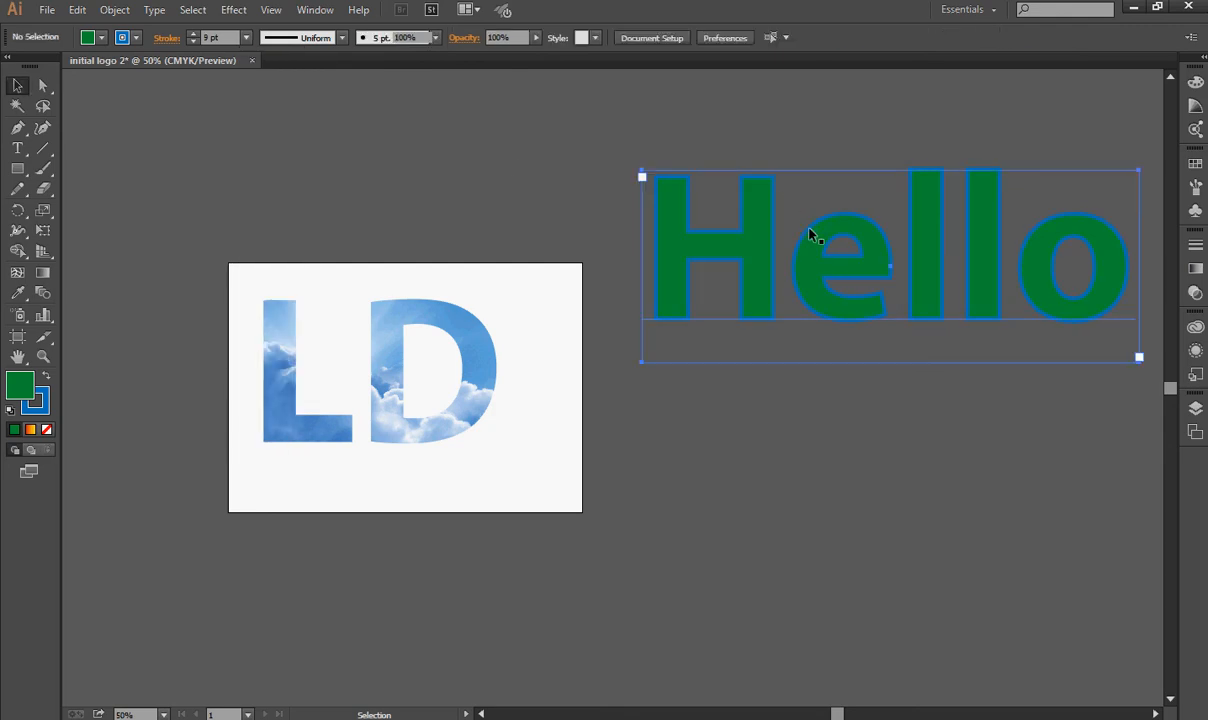
click(152, 11)
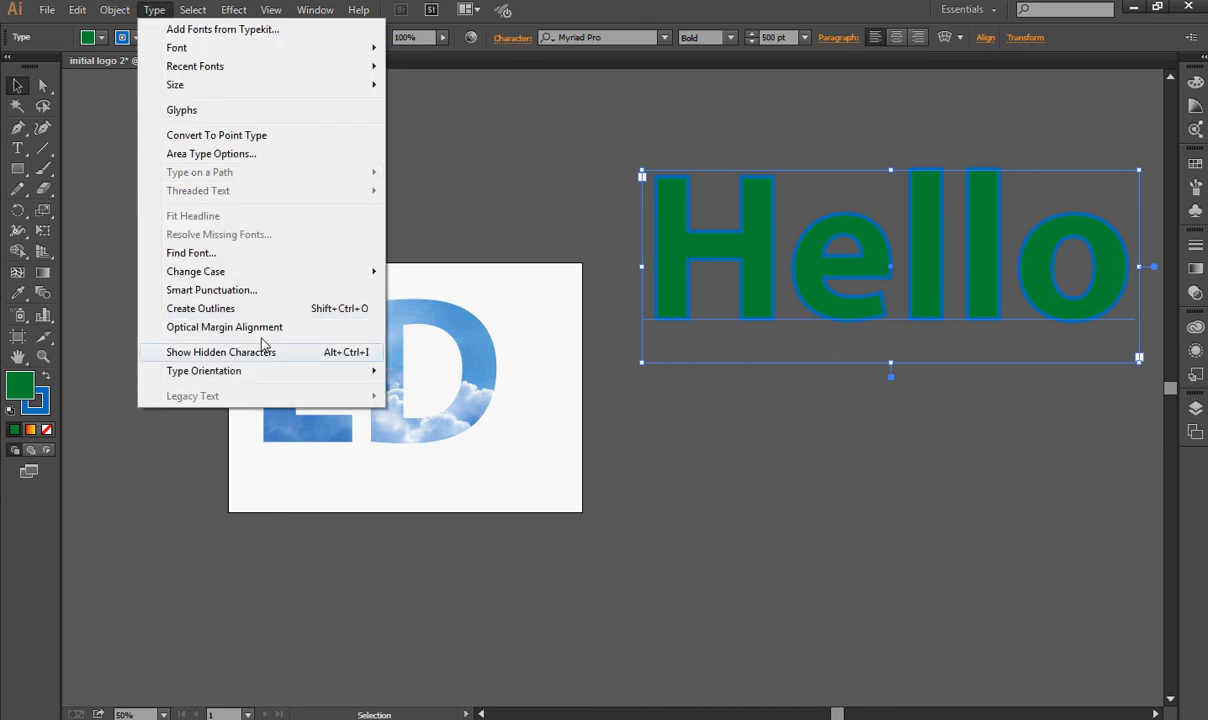
click(226, 310)
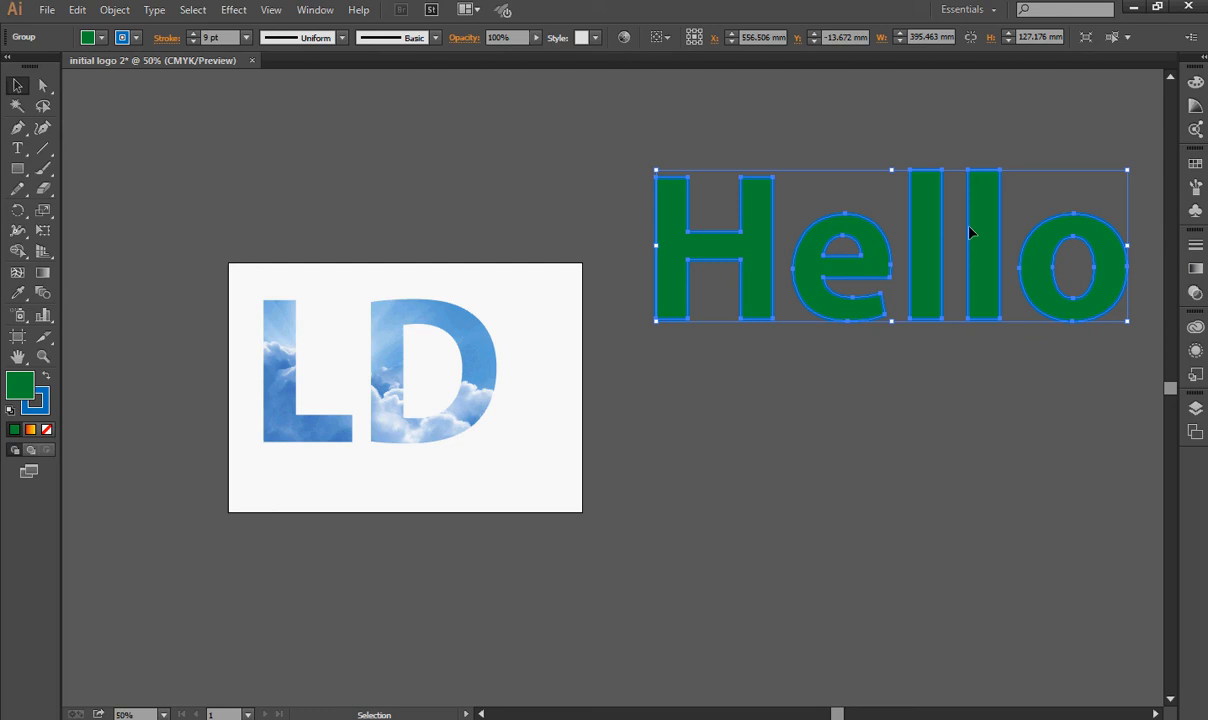
click(113, 10)
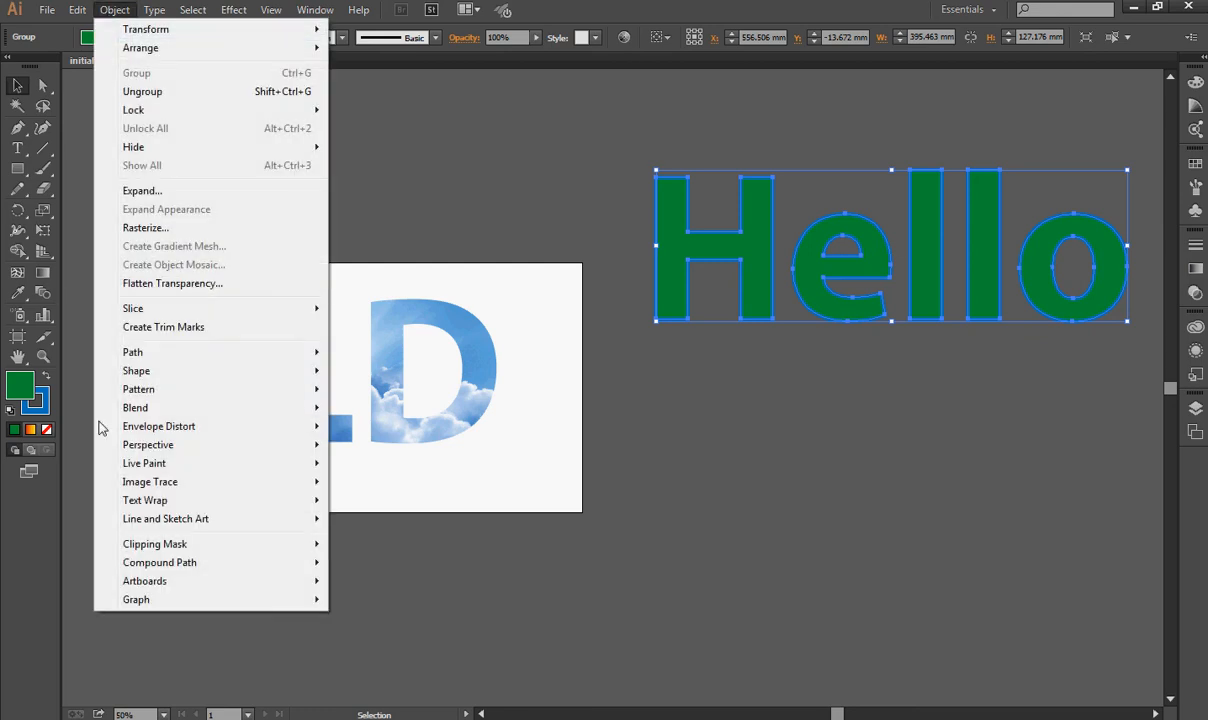
mouse_move(192, 564)
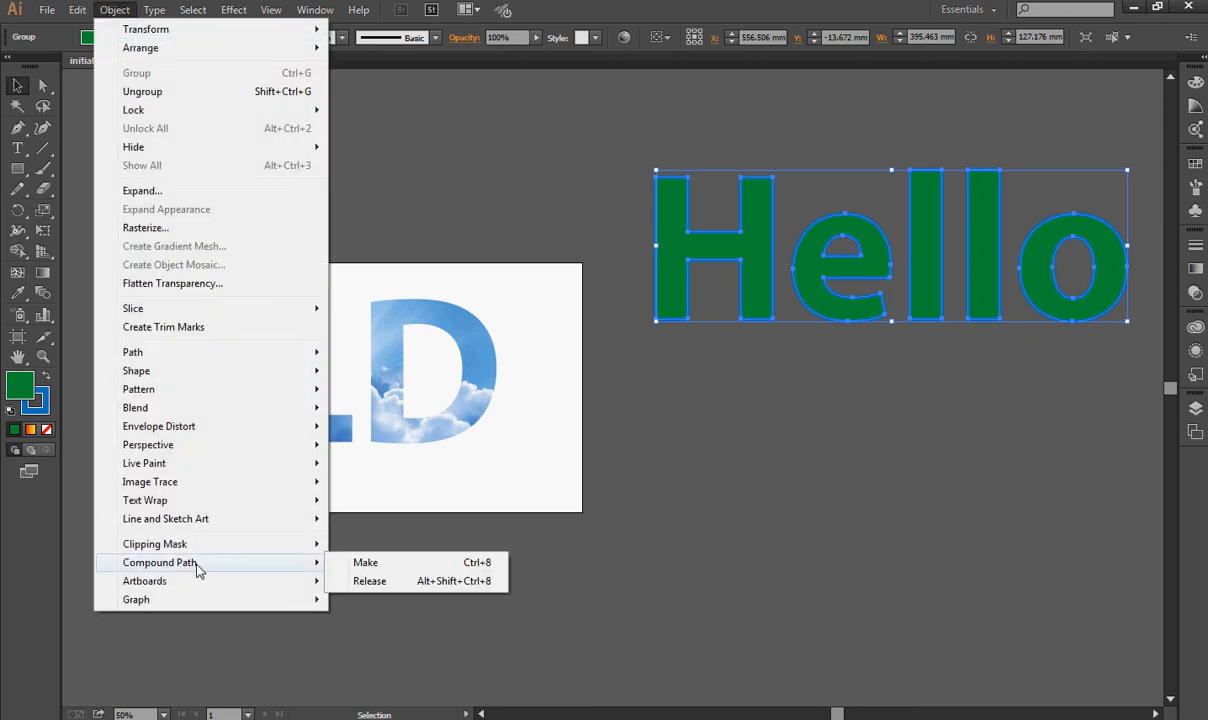
click(366, 563)
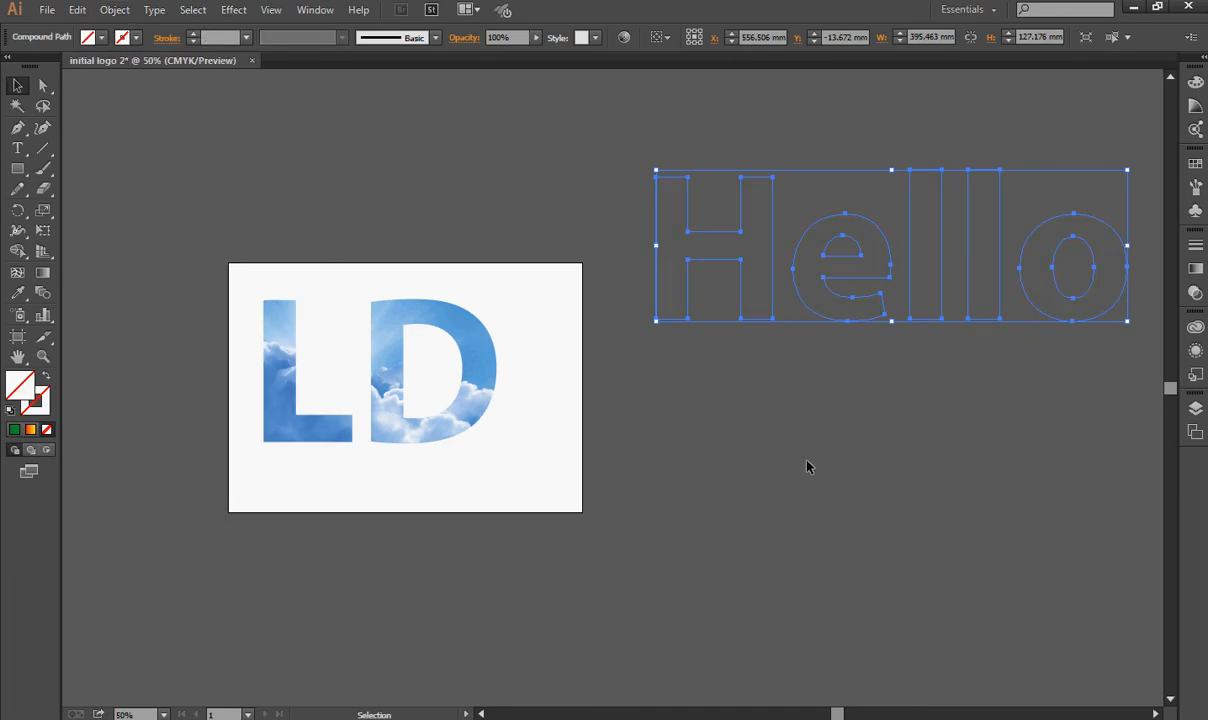
Apply a black stroke to the Hello compound path and deselect it.
click(137, 38)
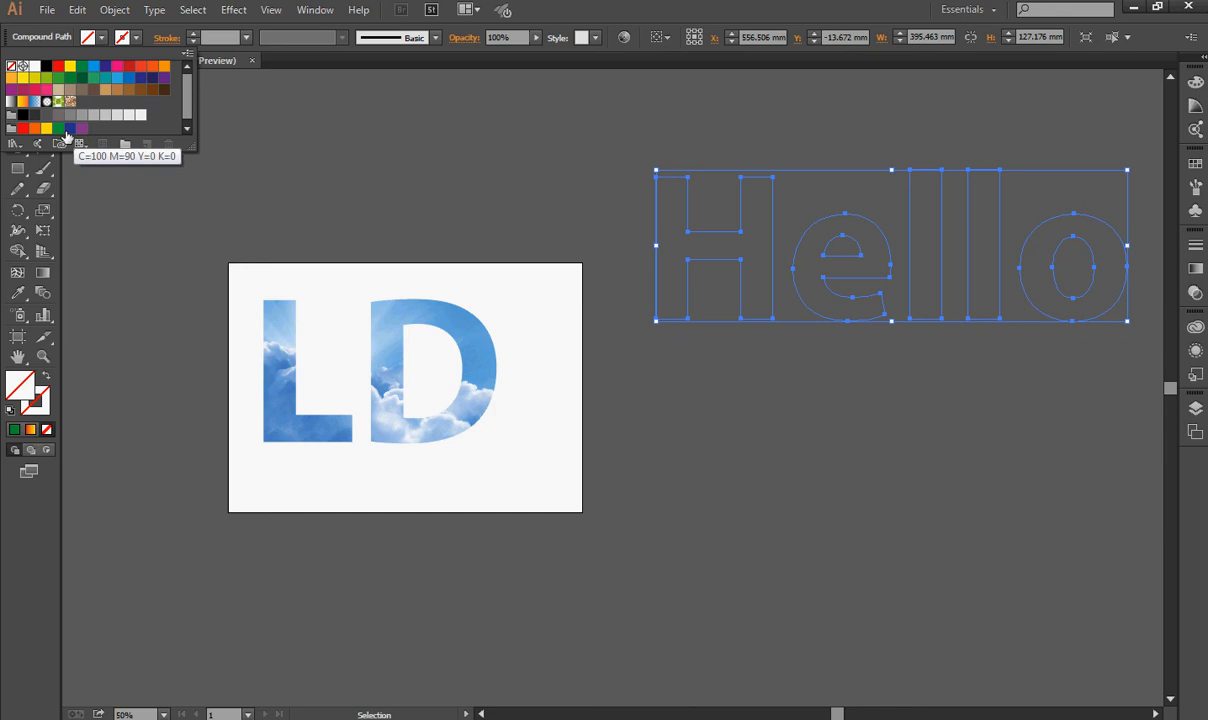
click(47, 66)
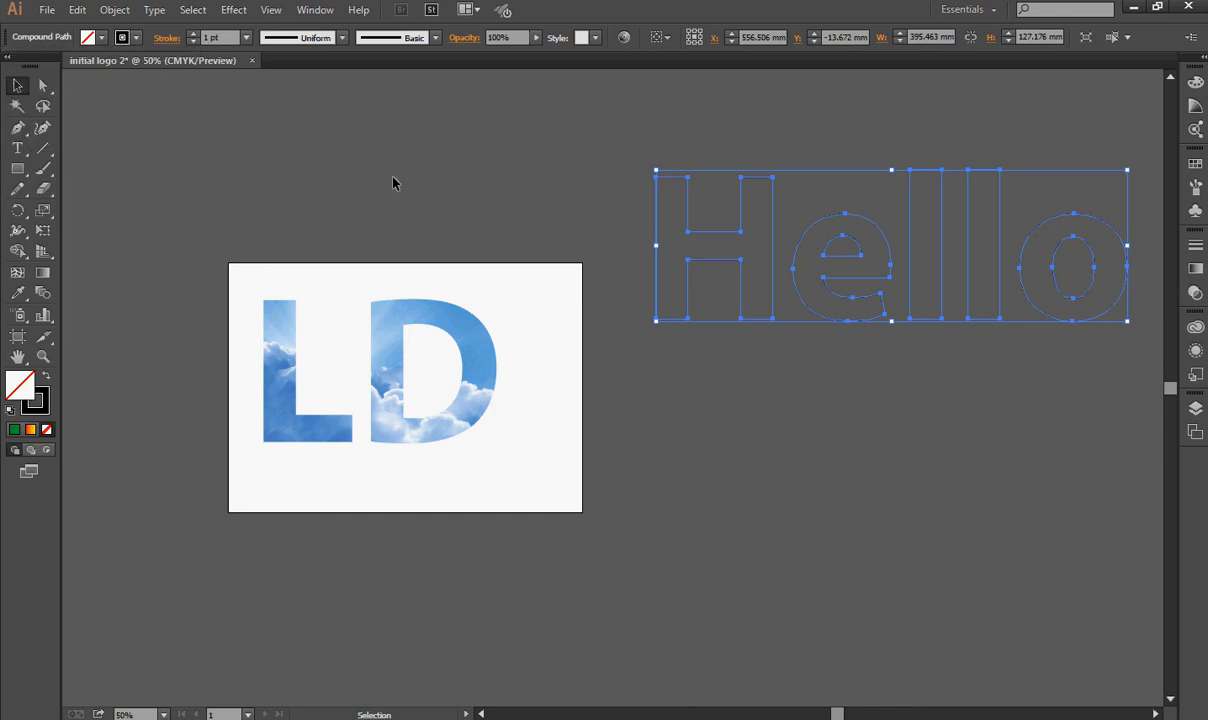
click(783, 451)
click(775, 268)
click(840, 390)
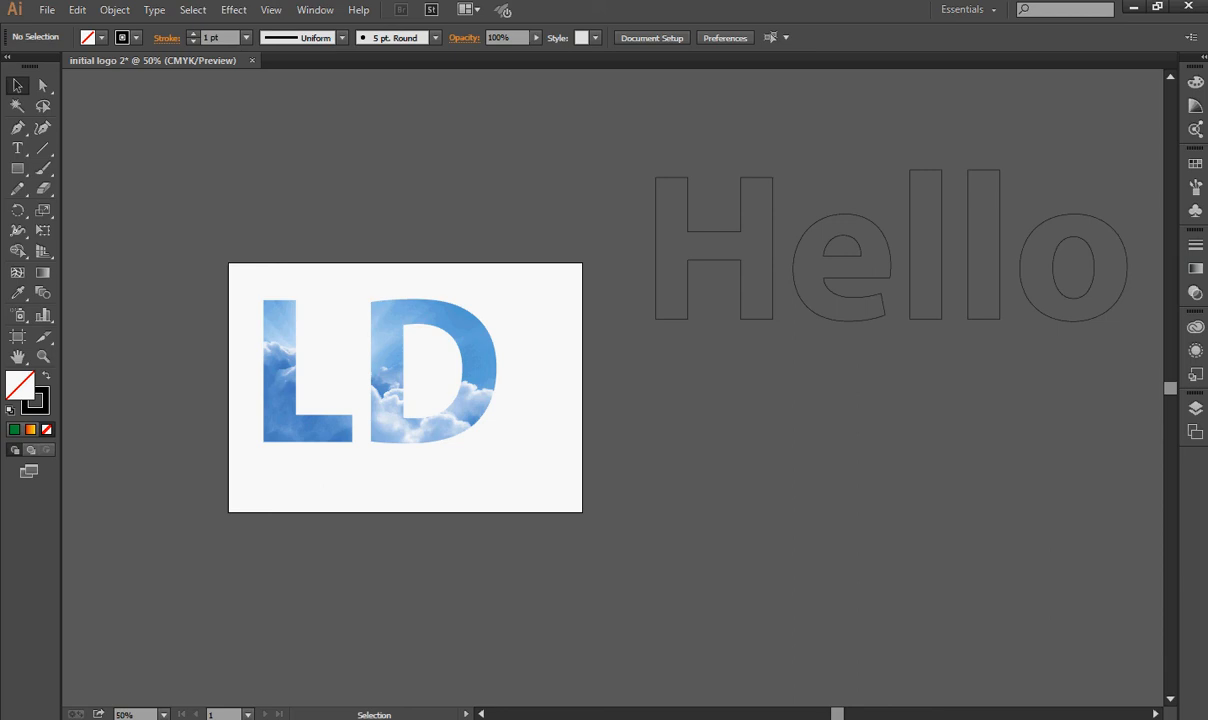